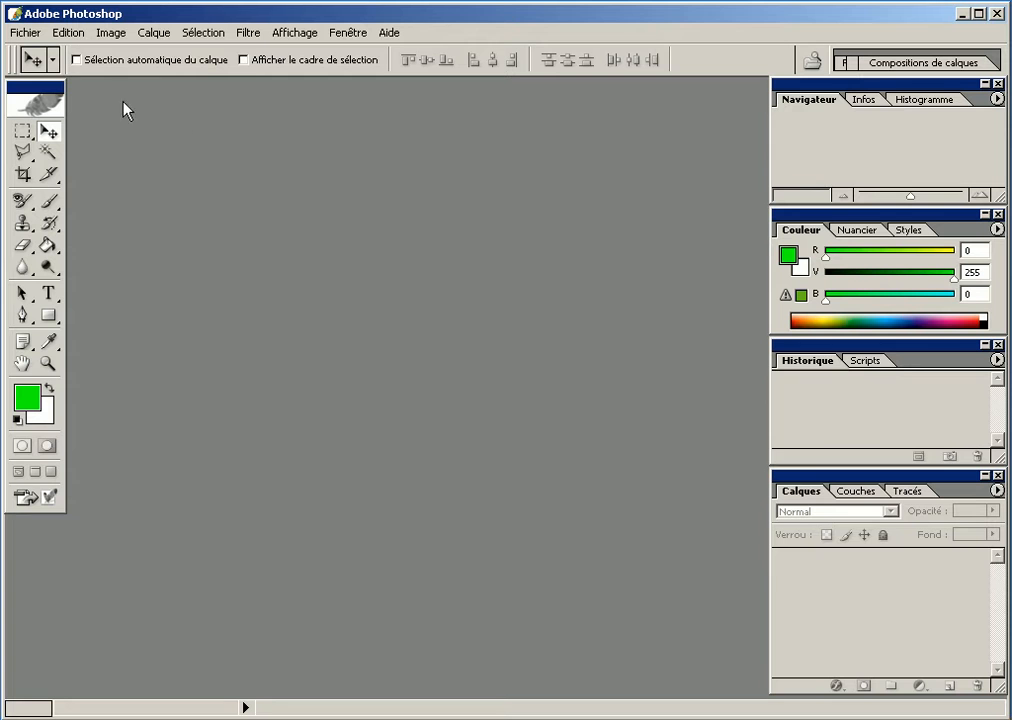
Start a new document measured in pixels, with width and height both set to 500 pixels.
{"action": "left_click", "coordinate": [27, 31]}
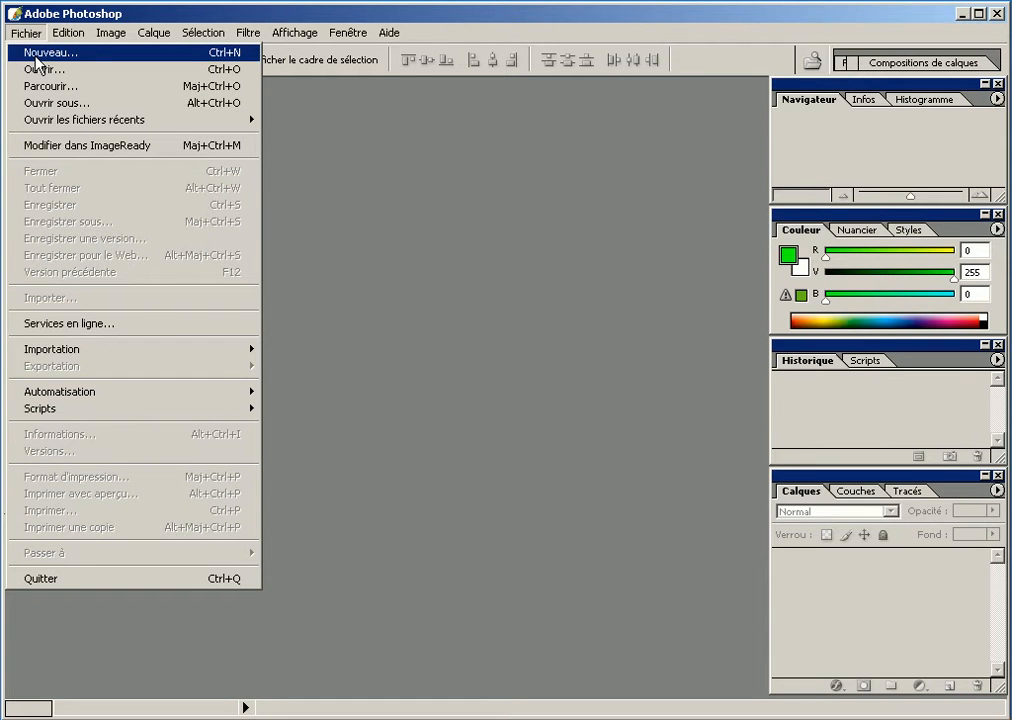
{"action": "left_click", "coordinate": [36, 56]}
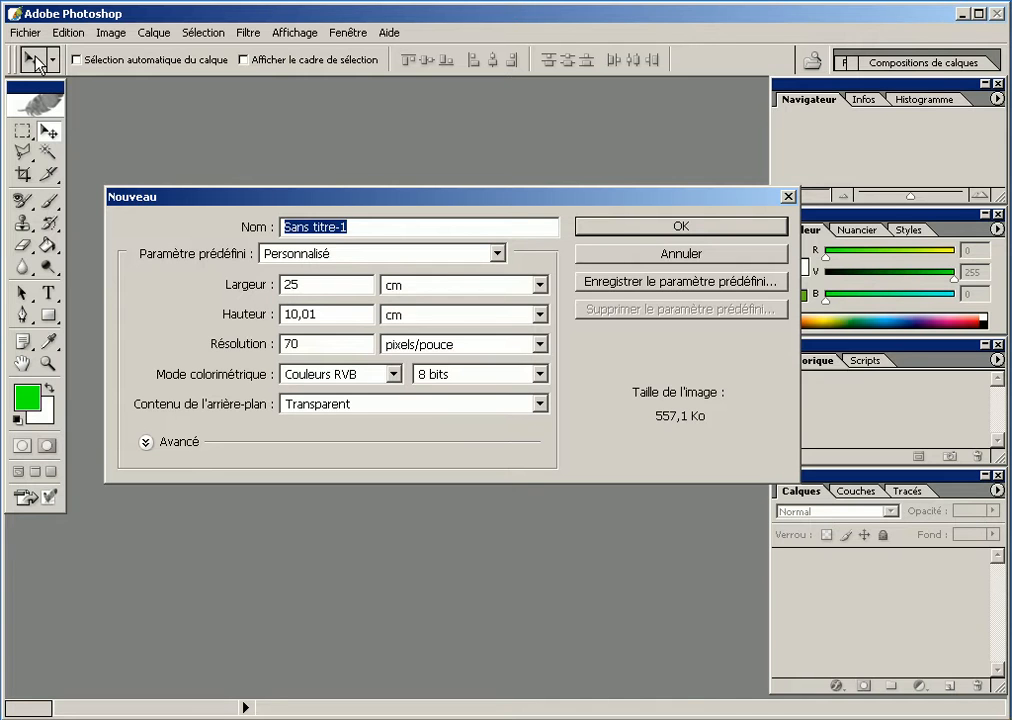
{"action": "left_click", "coordinate": [416, 287]}
{"action": "left_click", "coordinate": [413, 303]}
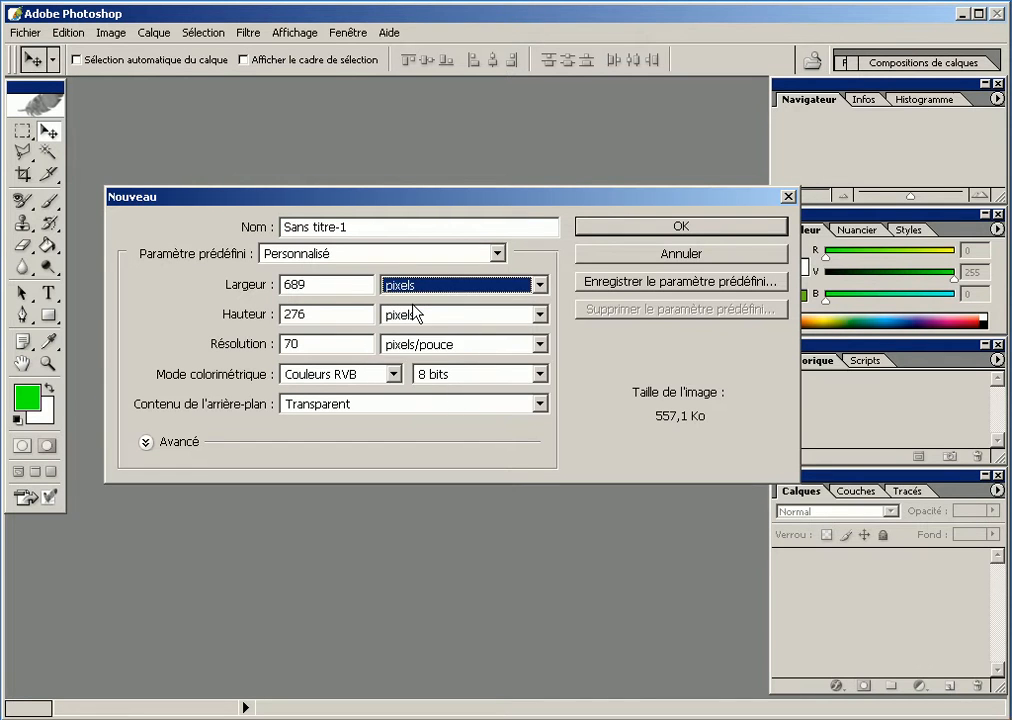
{"action": "left_click", "coordinate": [418, 318]}
{"action": "left_click", "coordinate": [452, 328]}
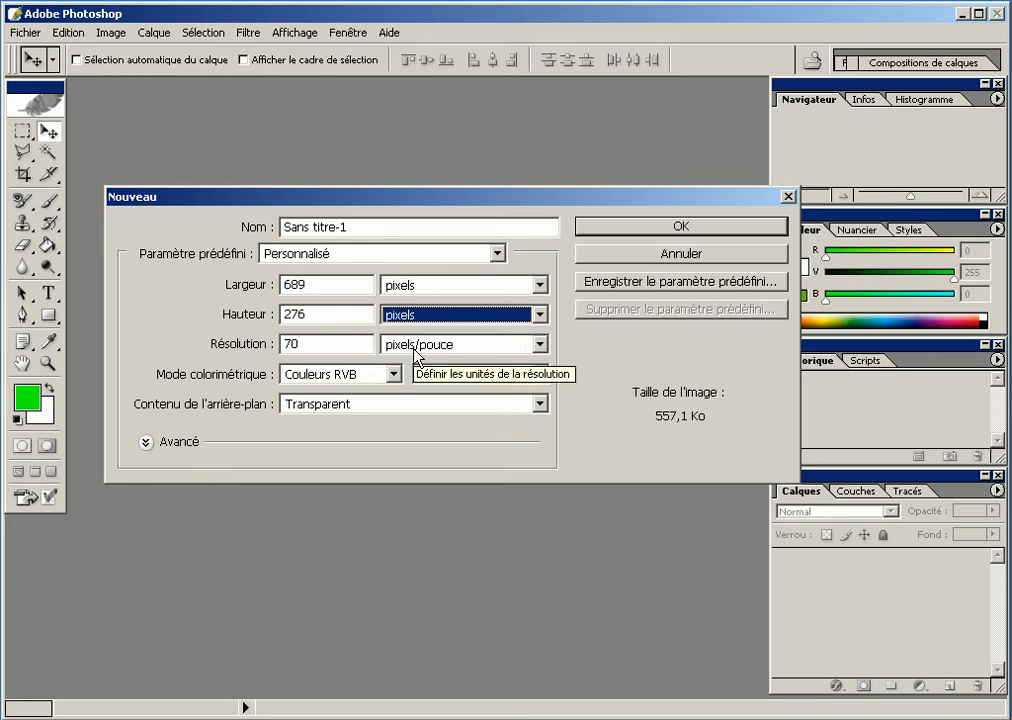
{"action": "left_click", "coordinate": [262, 284]}
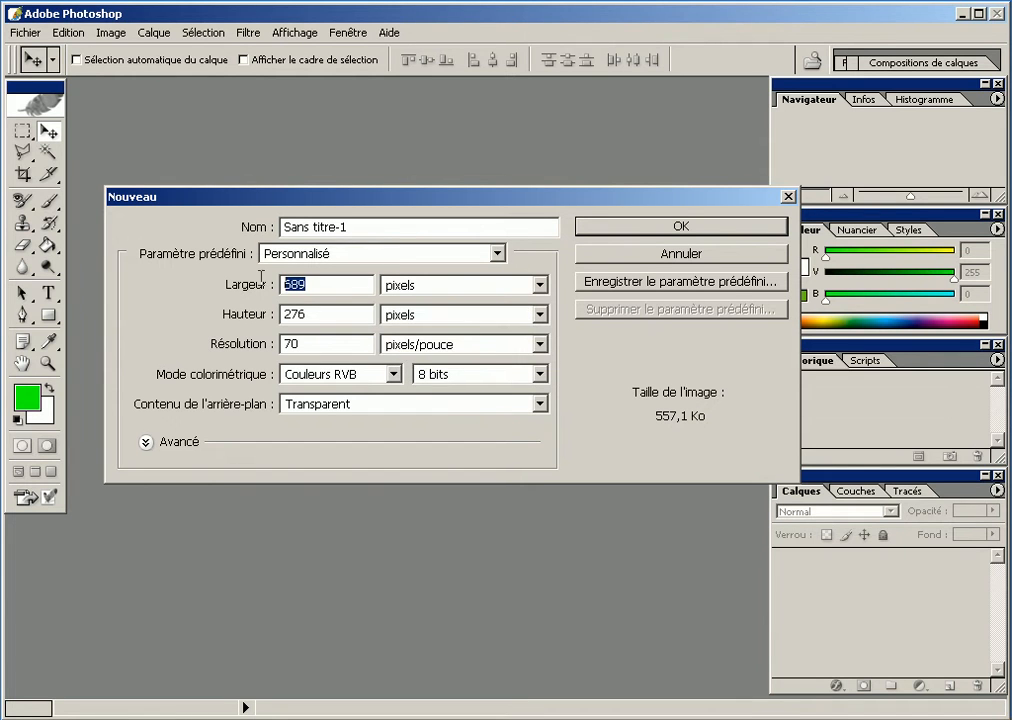
{"action": "type", "text": "500"}
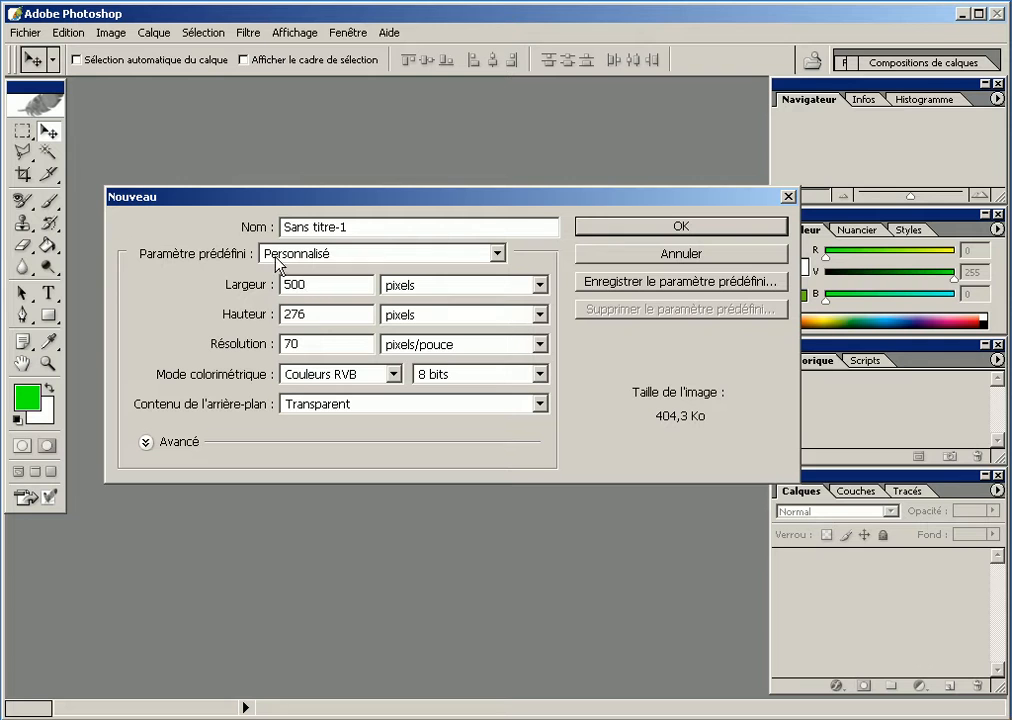
{"action": "left_click", "coordinate": [256, 314]}
{"action": "type", "text": "500"}
Set the resolution to 75 pixels/pouce and the background content to Blanc, and create the document.
{"action": "left_click", "coordinate": [263, 344]}
{"action": "type", "text": "75"}
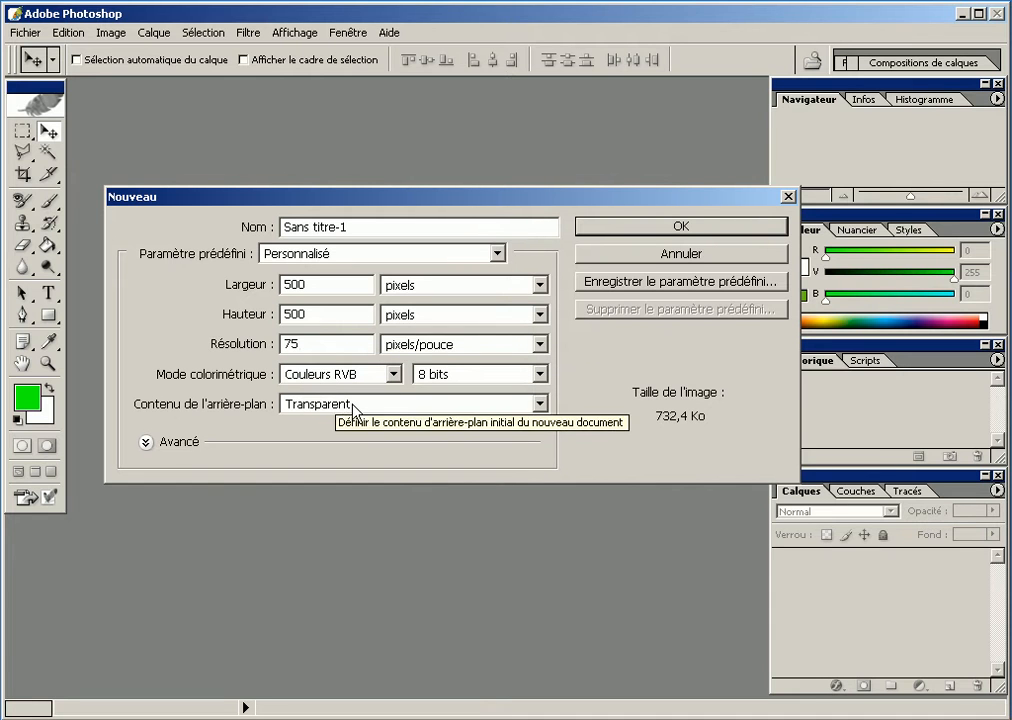
{"action": "left_click", "coordinate": [354, 405]}
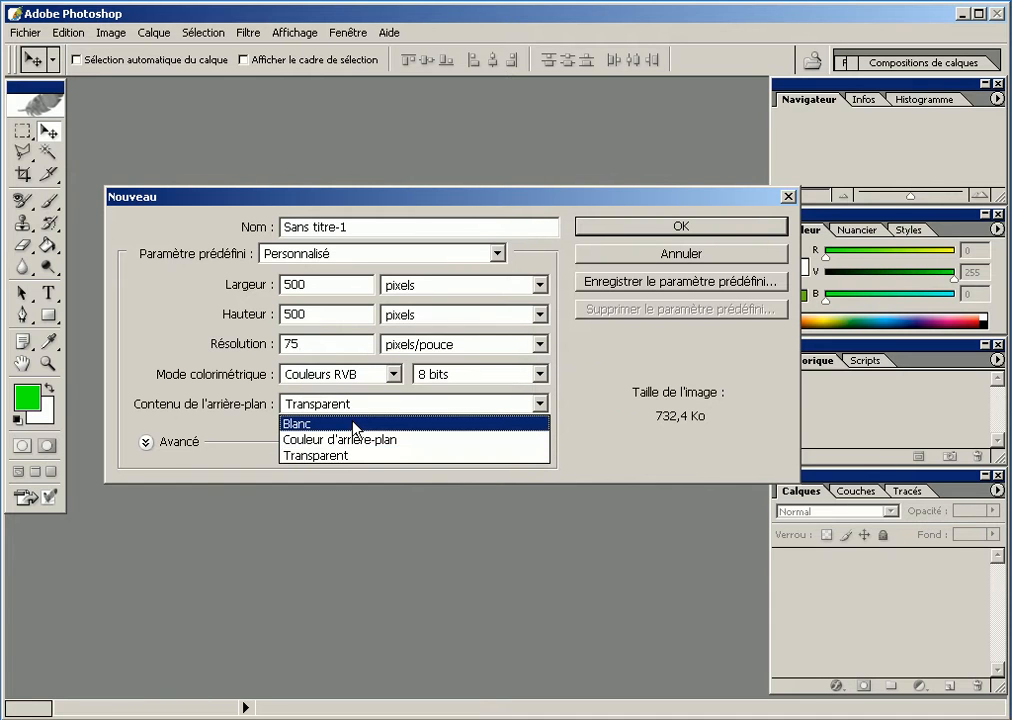
{"action": "left_click", "coordinate": [355, 424]}
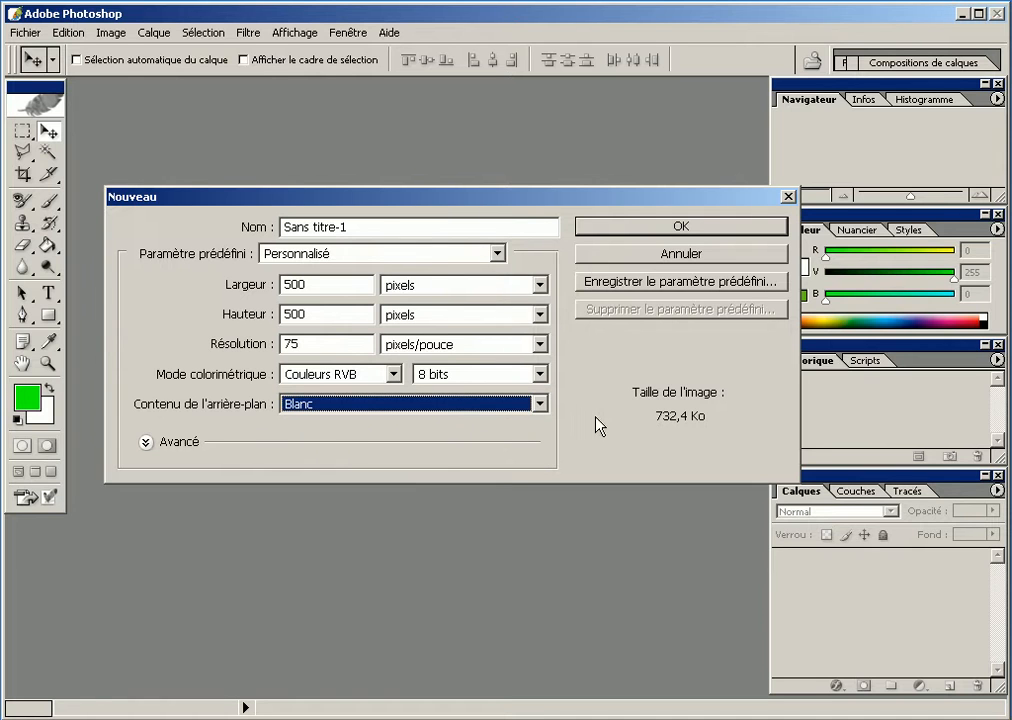
{"action": "left_click", "coordinate": [594, 230]}
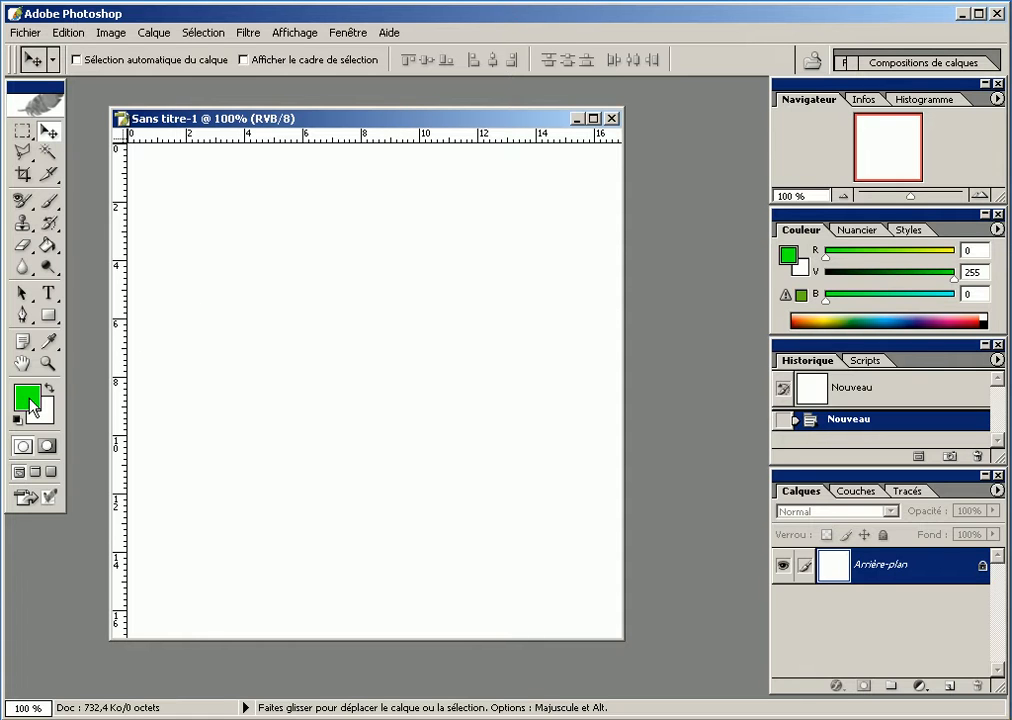
Turn off the web-only colour restriction and set the foreground colour to R 113, V 113, B 113.
{"action": "left_click", "coordinate": [31, 403]}
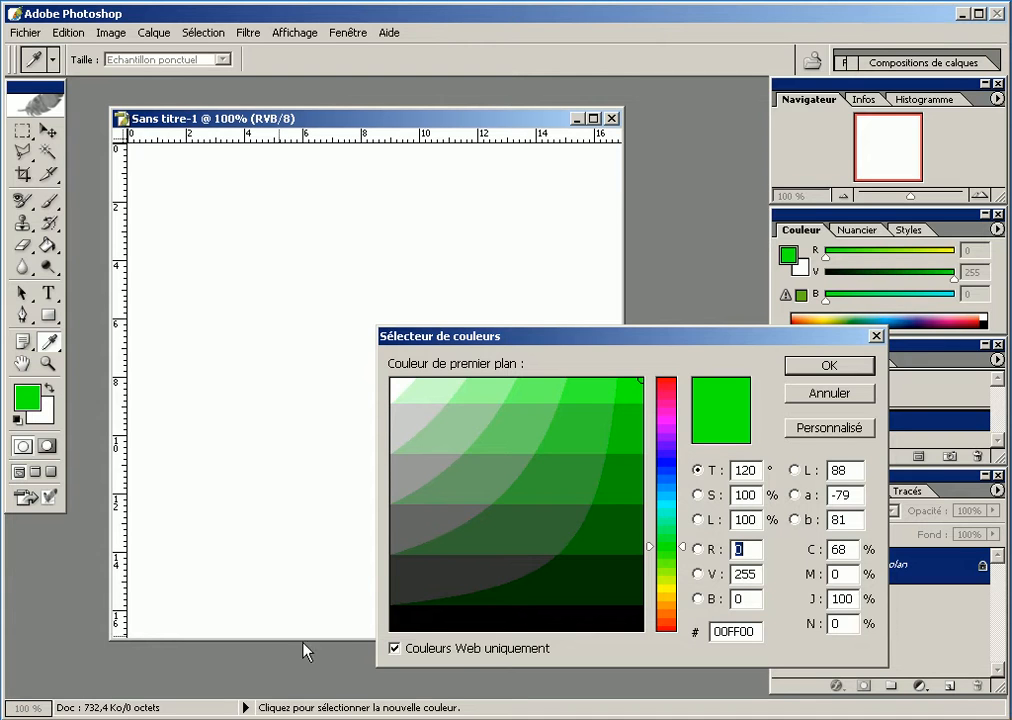
{"action": "left_click", "coordinate": [407, 653]}
{"action": "double_click", "coordinate": [740, 550]}
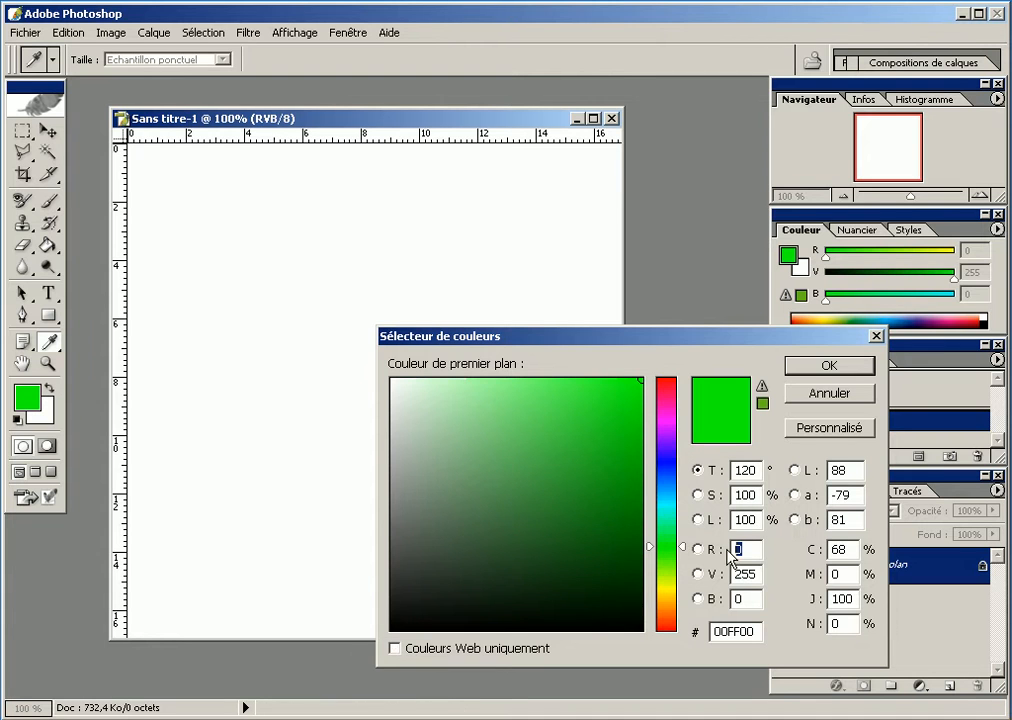
{"action": "type", "text": "113"}
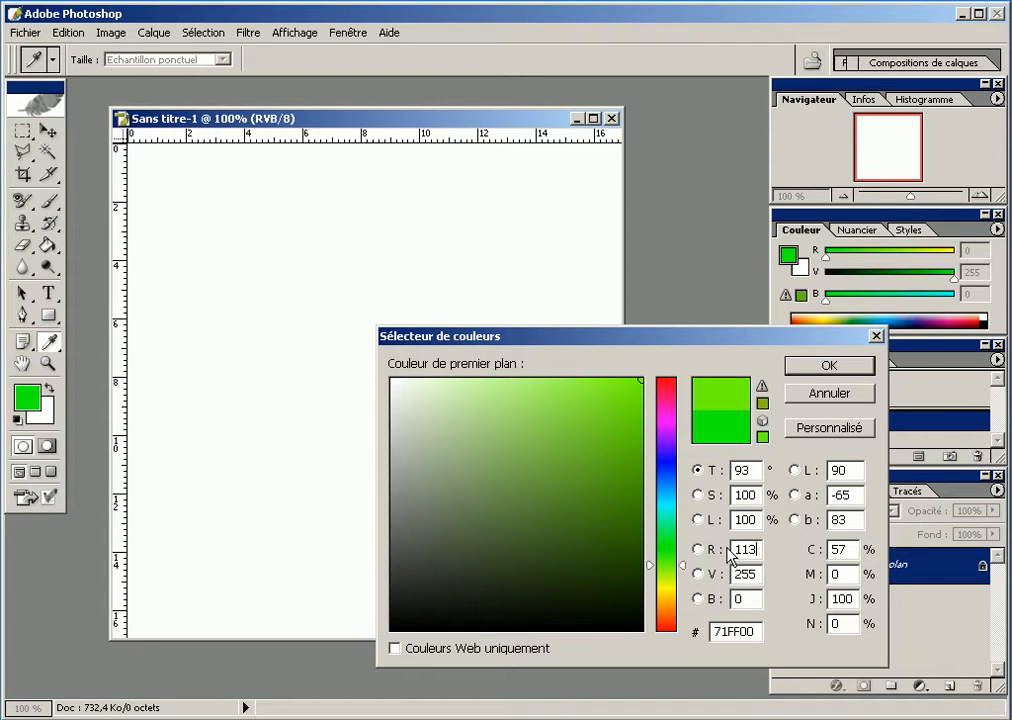
{"action": "double_click", "coordinate": [740, 574]}
{"action": "type", "text": "1"}
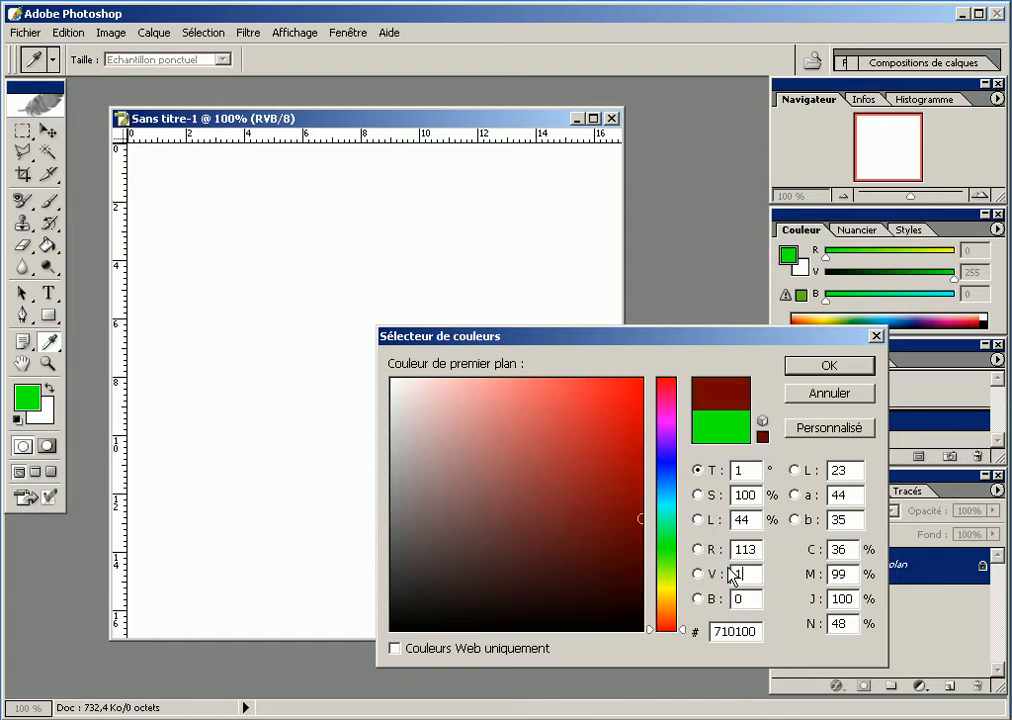
{"action": "type", "text": "13"}
{"action": "double_click", "coordinate": [736, 598]}
{"action": "type", "text": "113"}
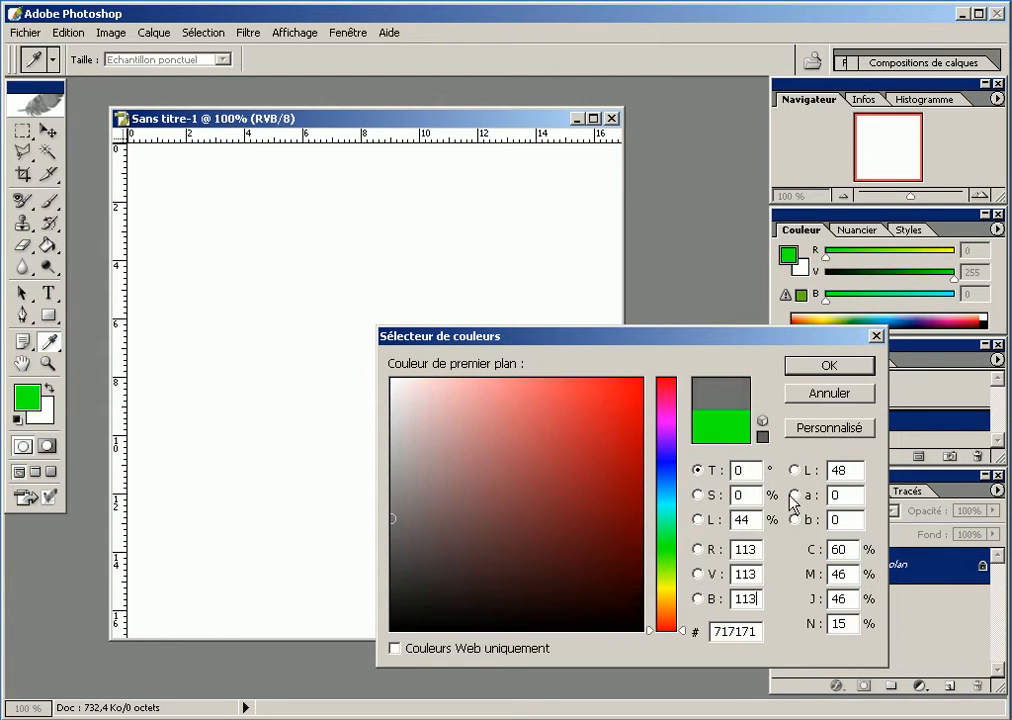
{"action": "left_click", "coordinate": [826, 367]}
{"action": "key", "text": "v"}
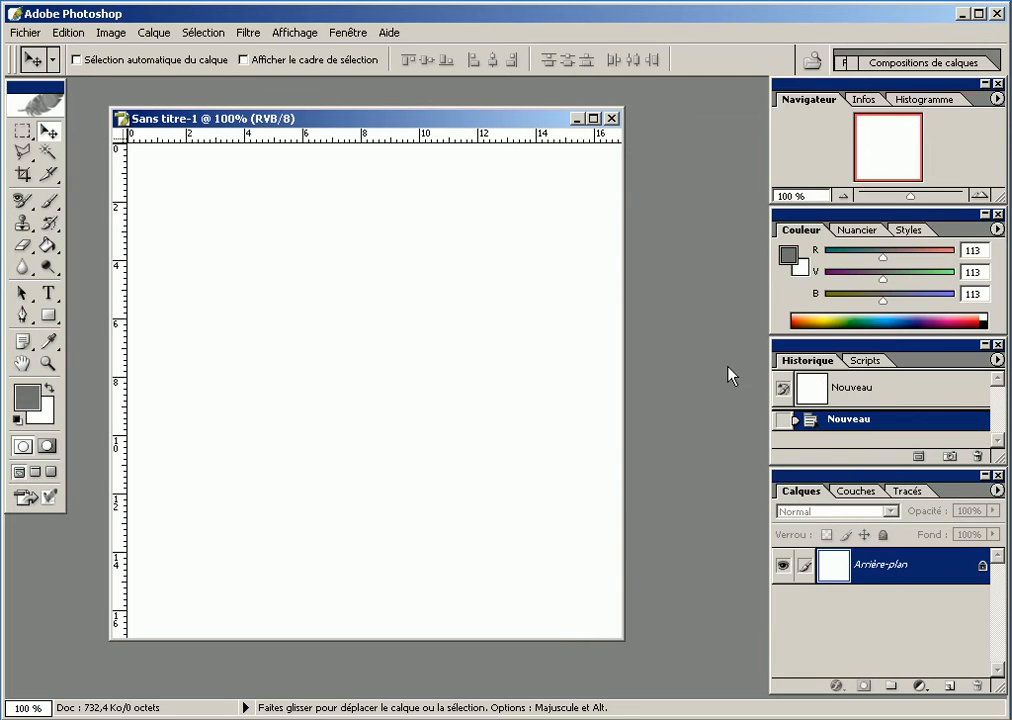
Fill the Arrière-plan layer with the grey foreground colour using the Paint Bucket.
{"action": "left_click", "coordinate": [47, 250]}
{"action": "left_click", "coordinate": [146, 263]}
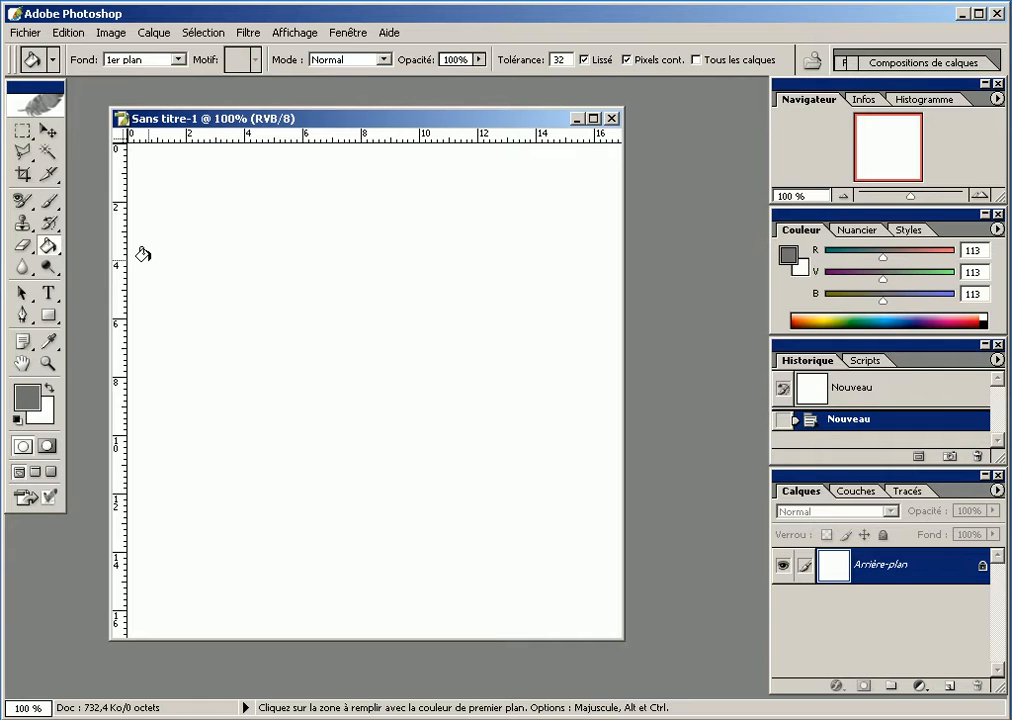
{"action": "left_click", "coordinate": [143, 255]}
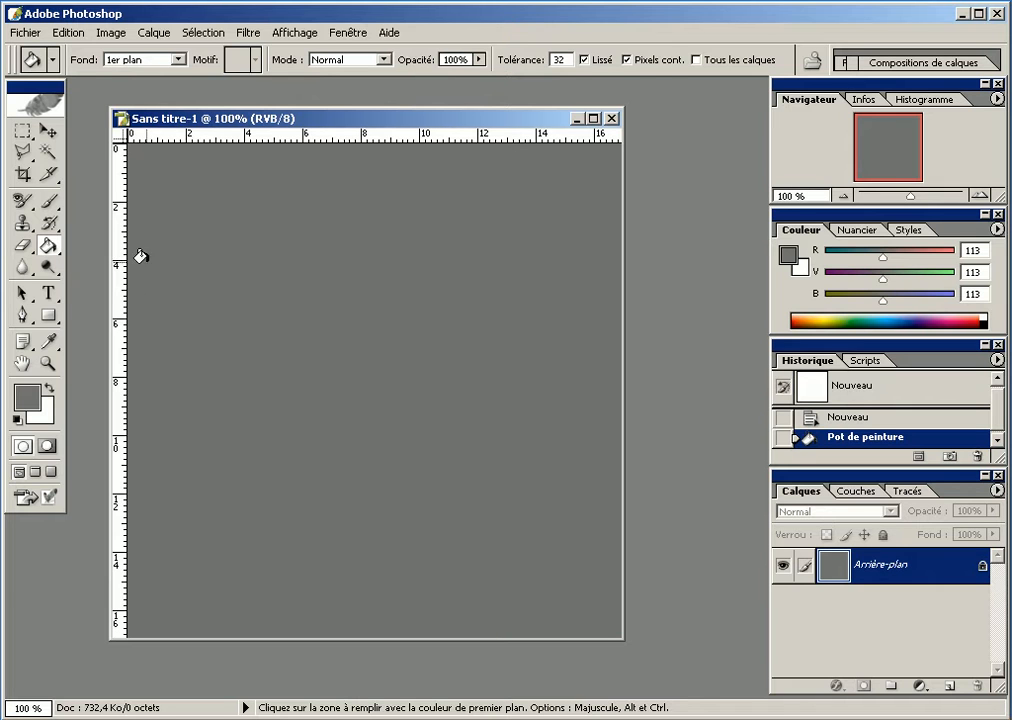
Set up the Type tool with Georgia Bold at 400 pt in white.
{"action": "key", "text": "t"}
{"action": "left_click", "coordinate": [212, 60]}
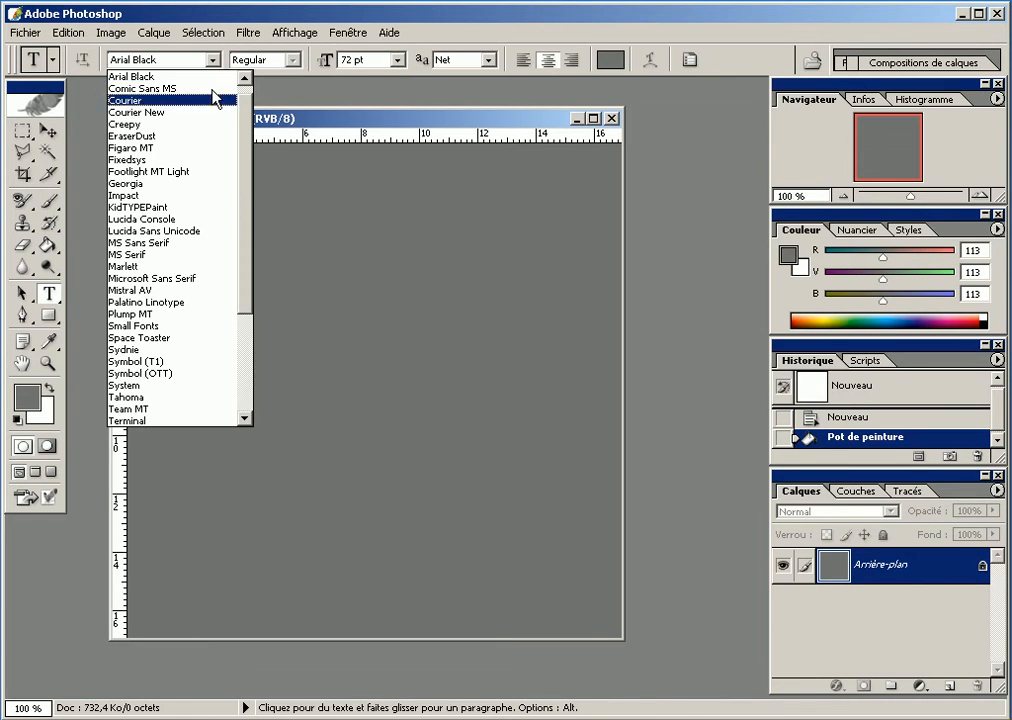
{"action": "left_click", "coordinate": [182, 186]}
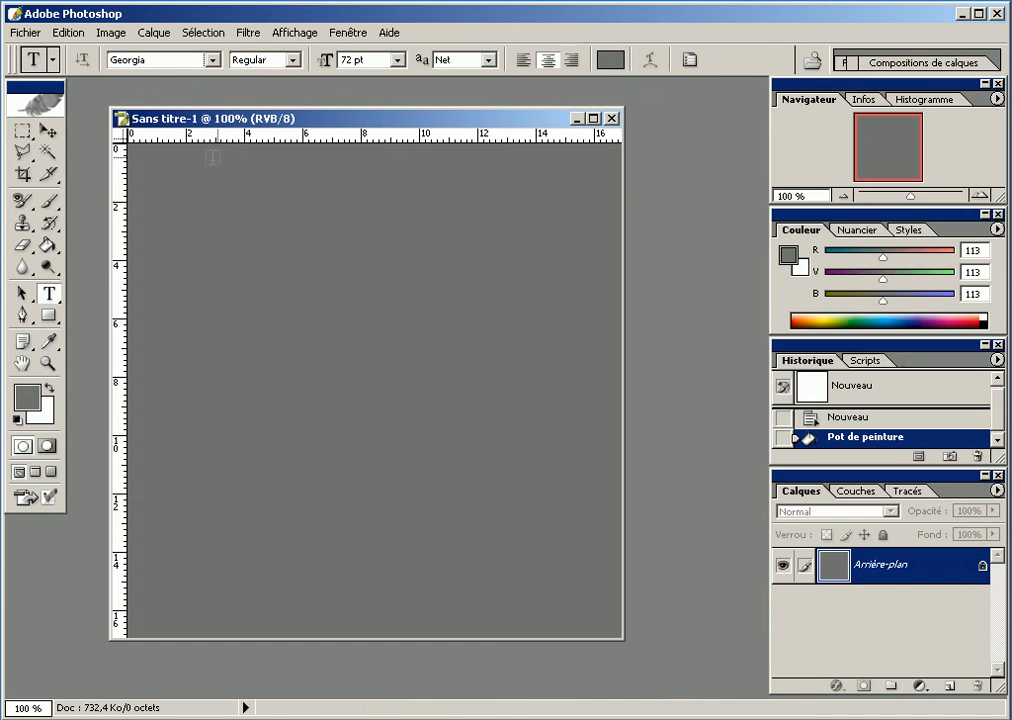
{"action": "left_click", "coordinate": [293, 61]}
{"action": "left_click", "coordinate": [277, 101]}
{"action": "left_click", "coordinate": [329, 61]}
{"action": "type", "text": "40"}
{"action": "left_click", "coordinate": [609, 61]}
{"action": "left_click_drag", "start_coordinate": [394, 383], "coordinate": [386, 377]}
{"action": "left_click", "coordinate": [805, 365]}
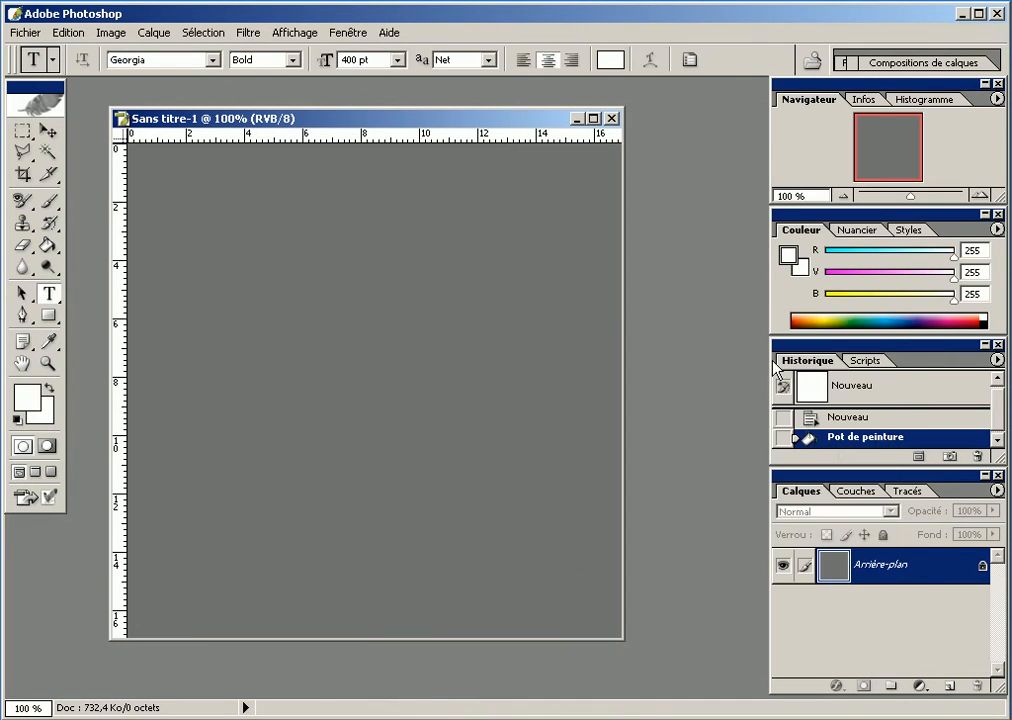
Add the letter "T" to the canvas and move it to about the centre.
{"action": "left_click", "coordinate": [231, 410]}
{"action": "type", "text": "T"}
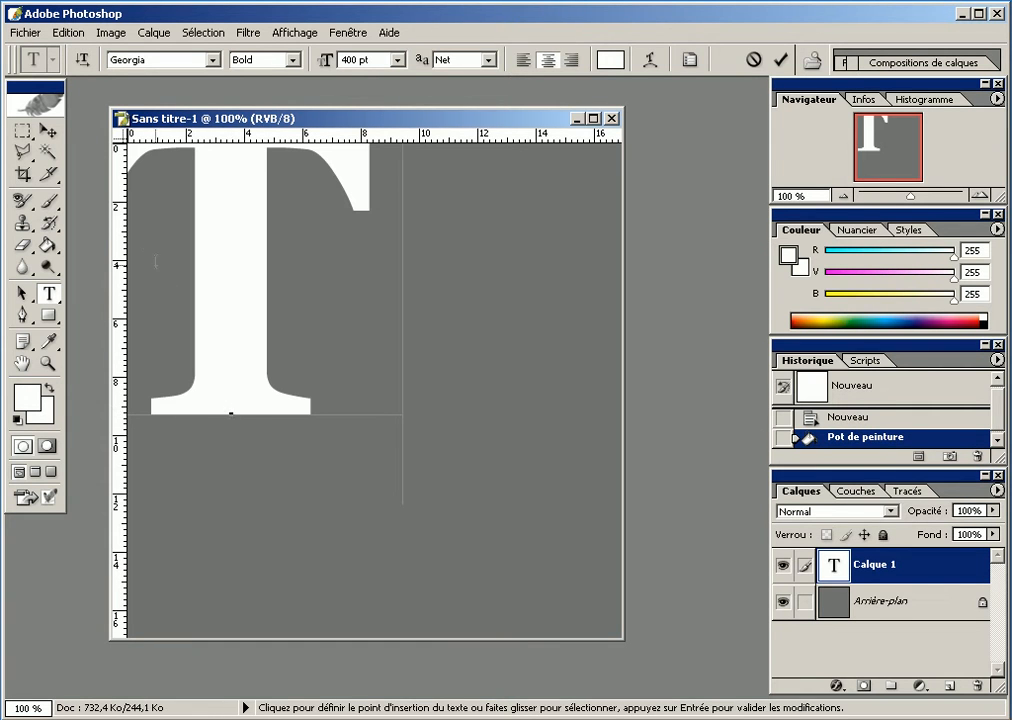
{"action": "left_click", "coordinate": [48, 131]}
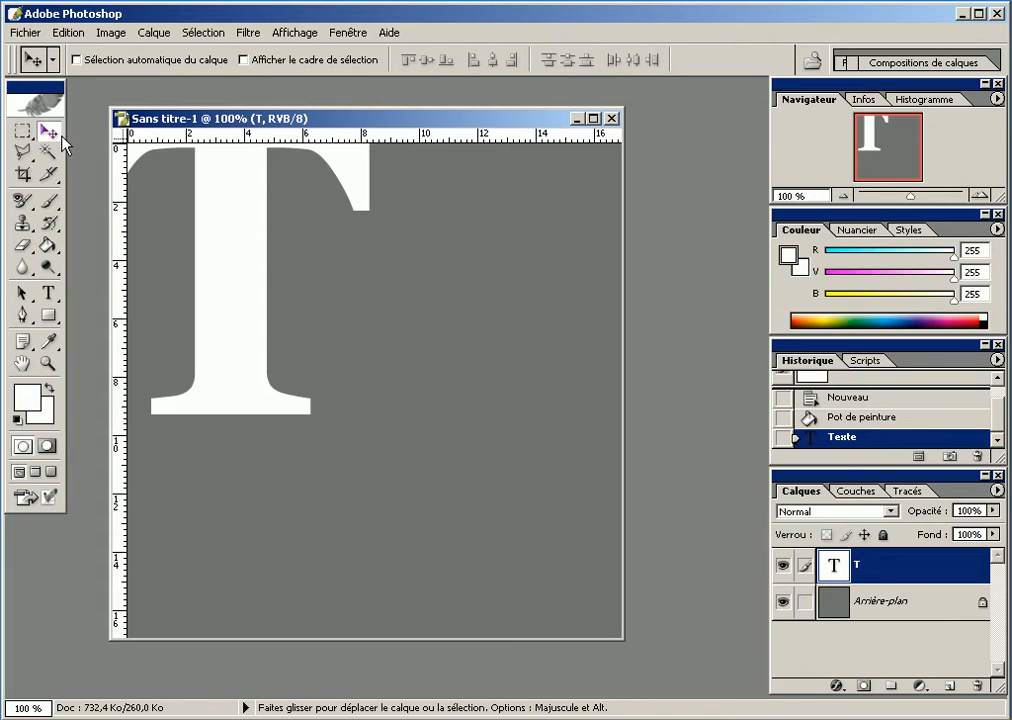
{"action": "left_click_drag", "start_coordinate": [233, 199], "coordinate": [357, 307]}
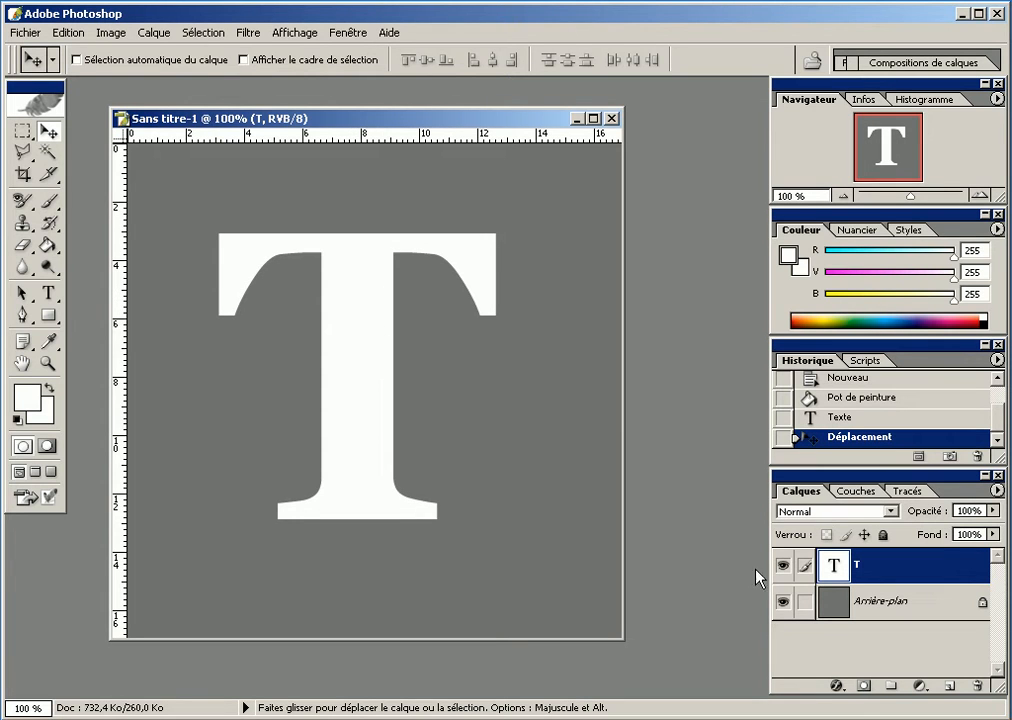
Load the T text layer's outline as a selection and add a new layer with the default name and settings.
{"action": "left_click", "coordinate": [834, 570], "text": "ctrl"}
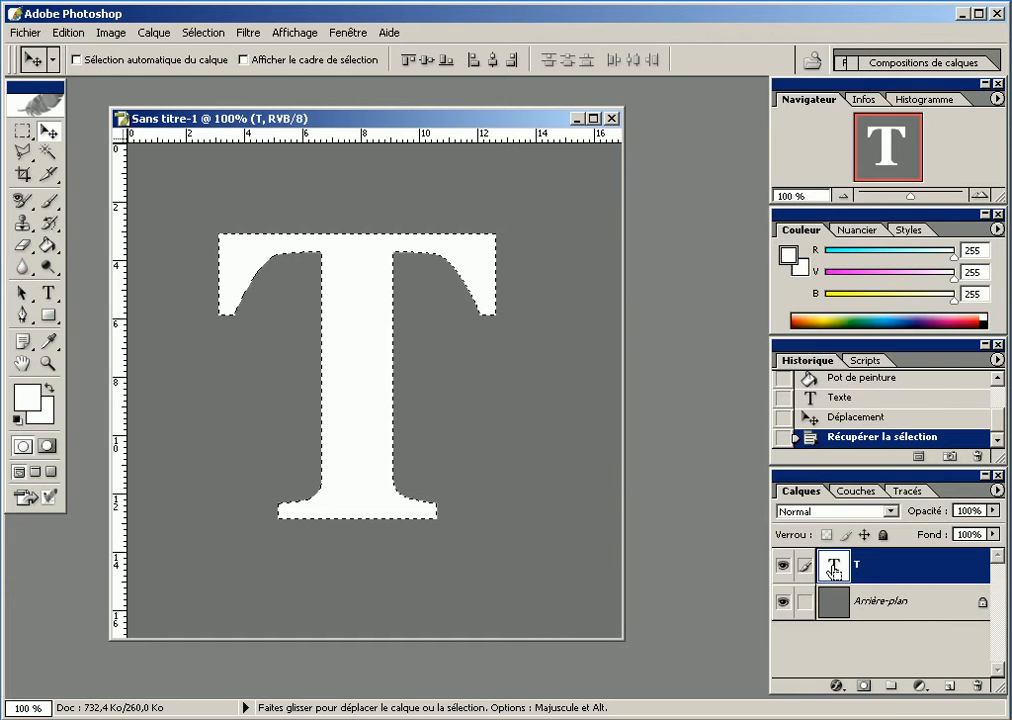
{"action": "left_click", "coordinate": [997, 490]}
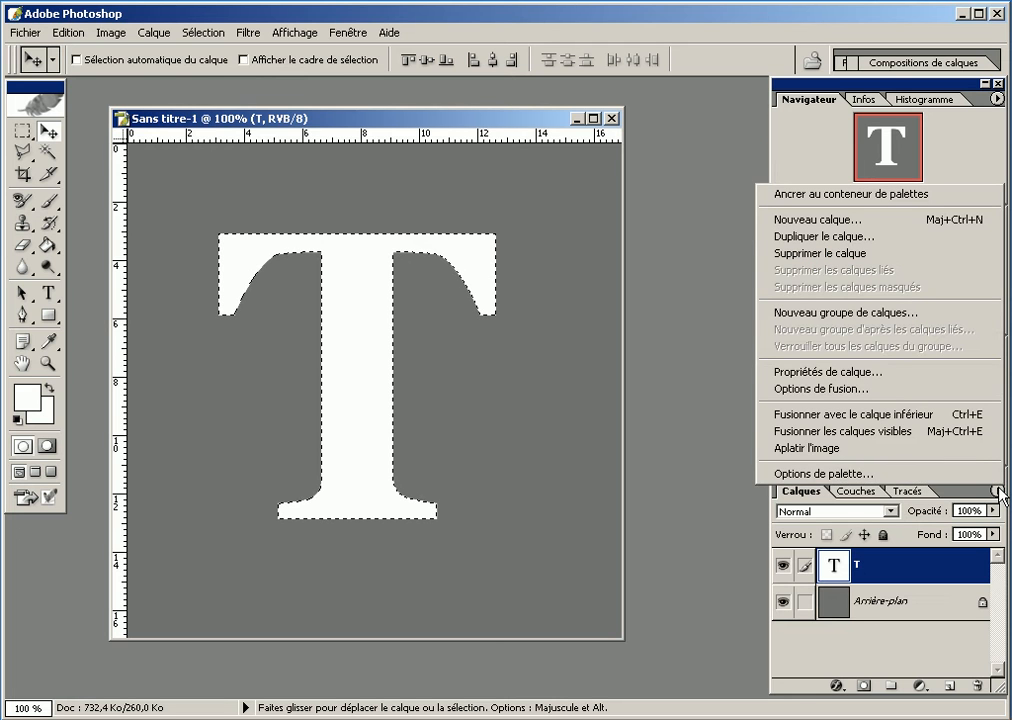
{"action": "left_click", "coordinate": [988, 219]}
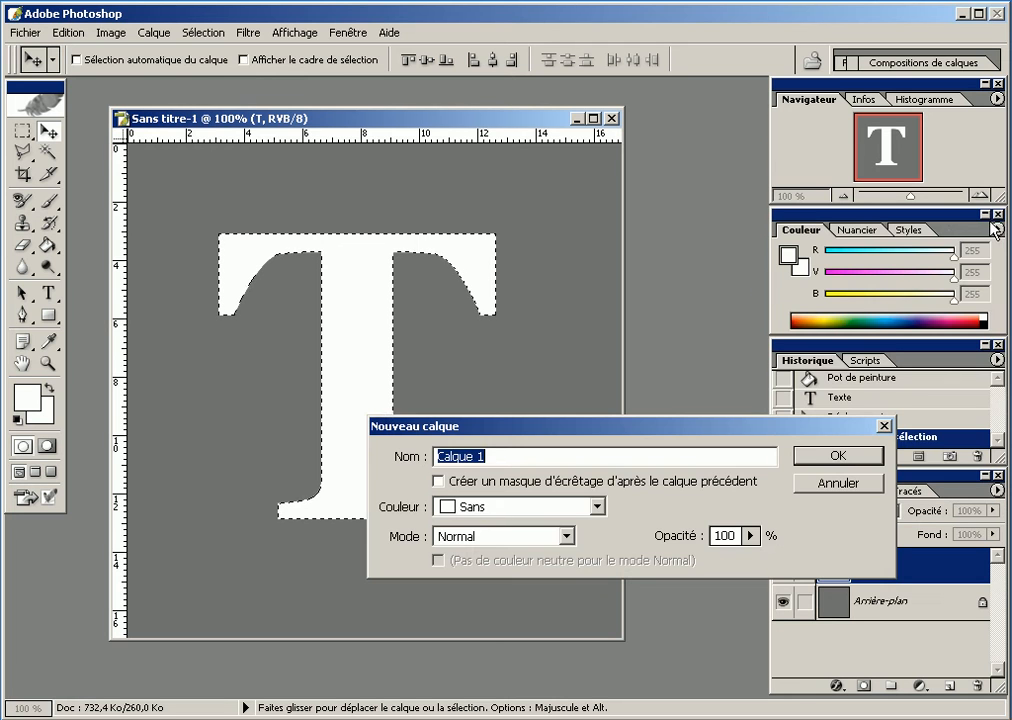
{"action": "left_click", "coordinate": [818, 463]}
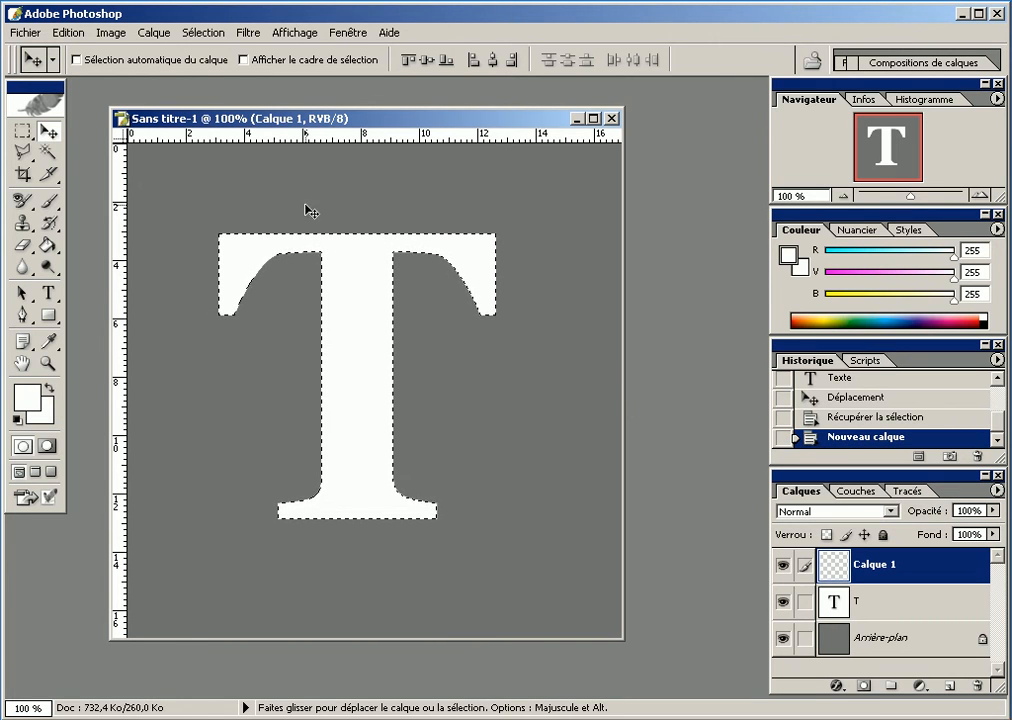
Fill the T-shaped selection on Calque 1 with Blanc in Normal mode at 100% opacity, and deselect it.
{"action": "left_click", "coordinate": [69, 33]}
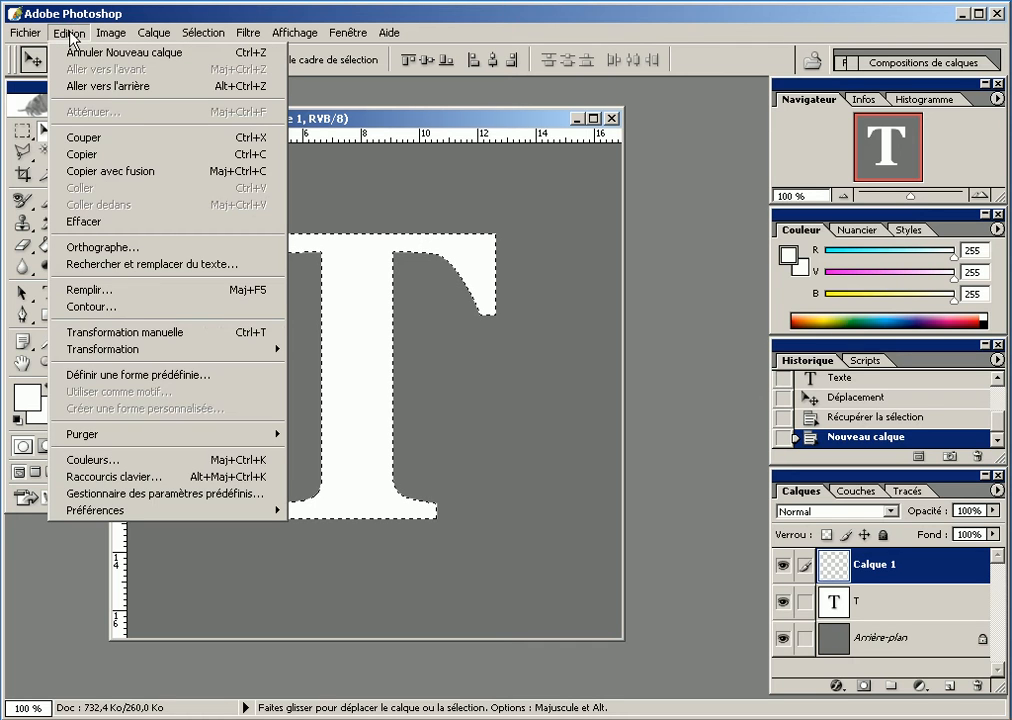
{"action": "left_click", "coordinate": [110, 291]}
{"action": "left_click", "coordinate": [487, 313]}
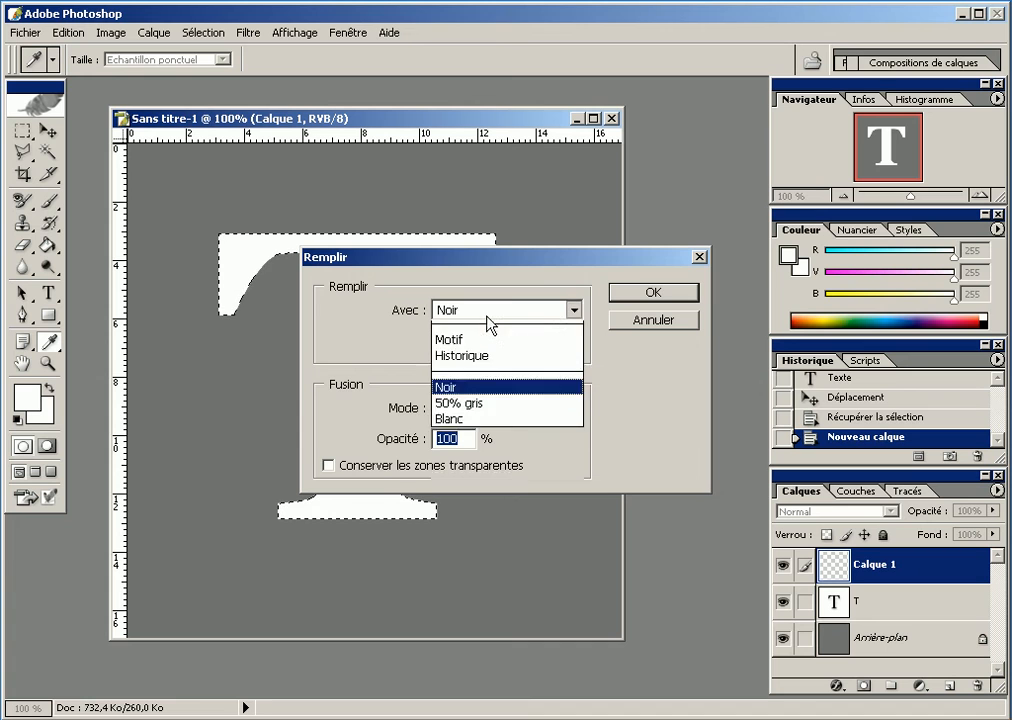
{"action": "left_click", "coordinate": [495, 471]}
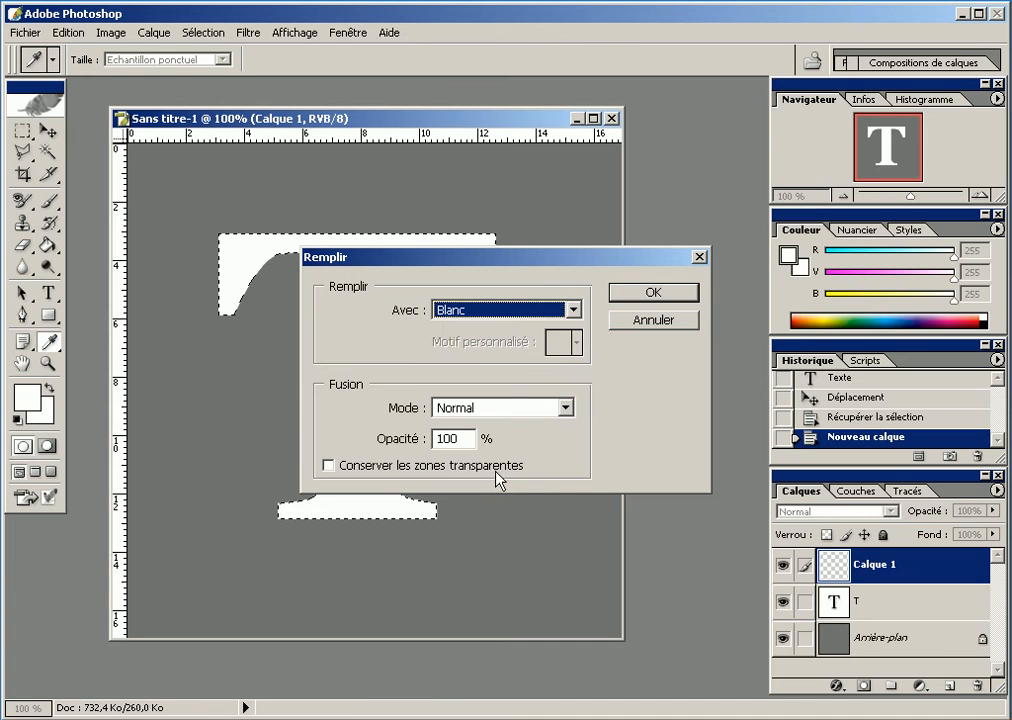
{"action": "left_click", "coordinate": [648, 292]}
{"action": "key", "text": "v"}
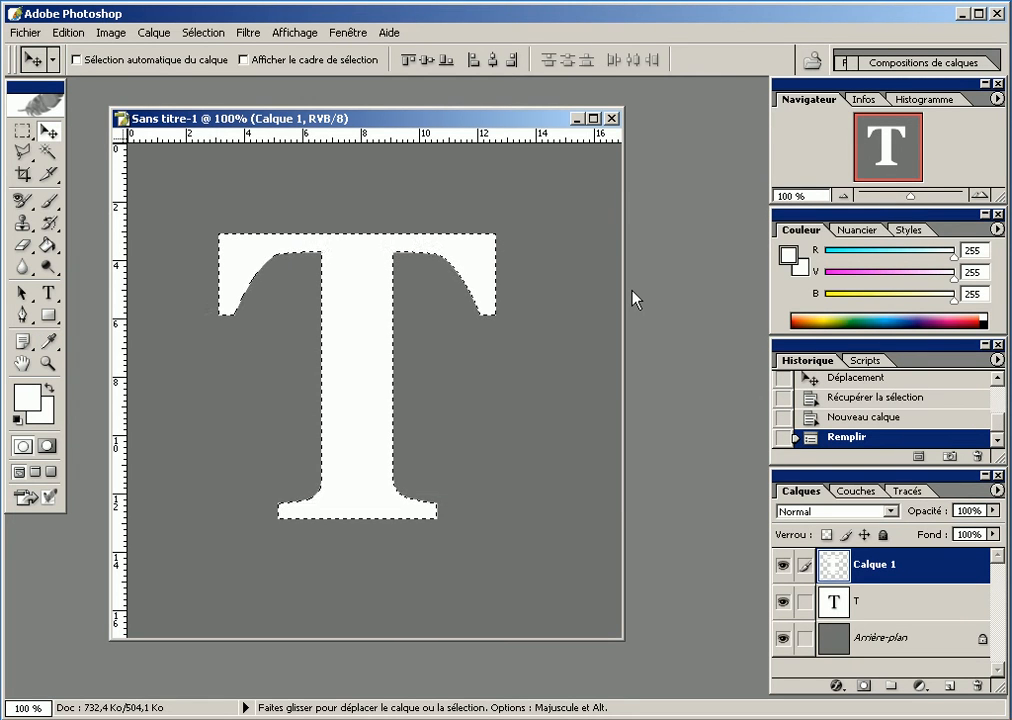
{"action": "key", "text": "ctrl+d"}
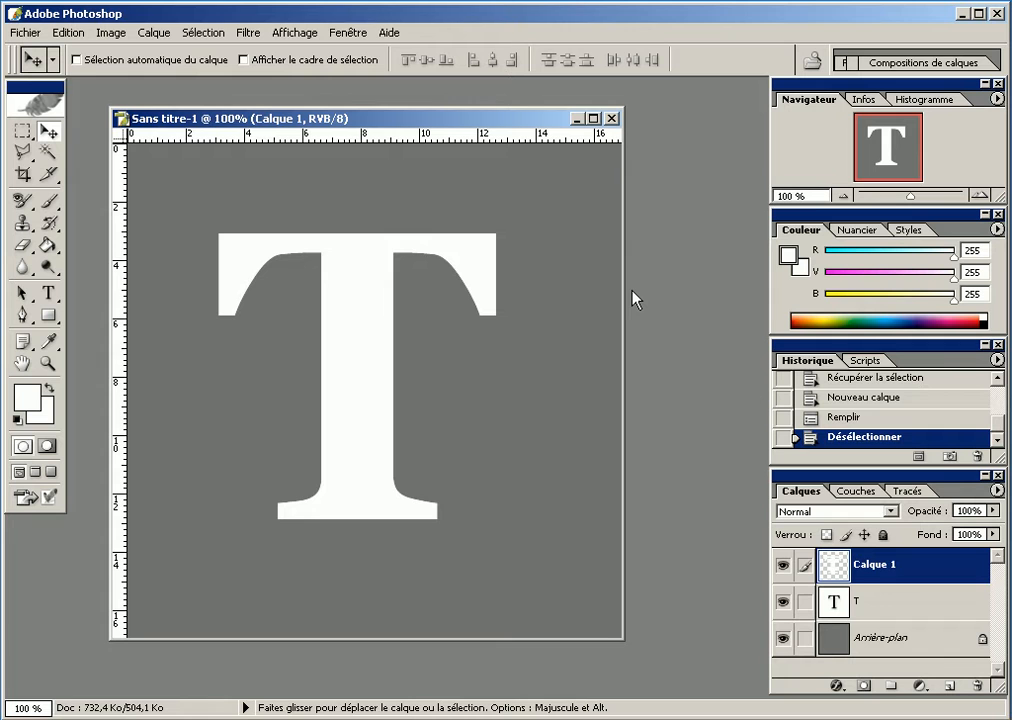
Apply a Gaussian blur with an 8-pixel radius to Calque 1.
{"action": "left_click", "coordinate": [248, 36]}
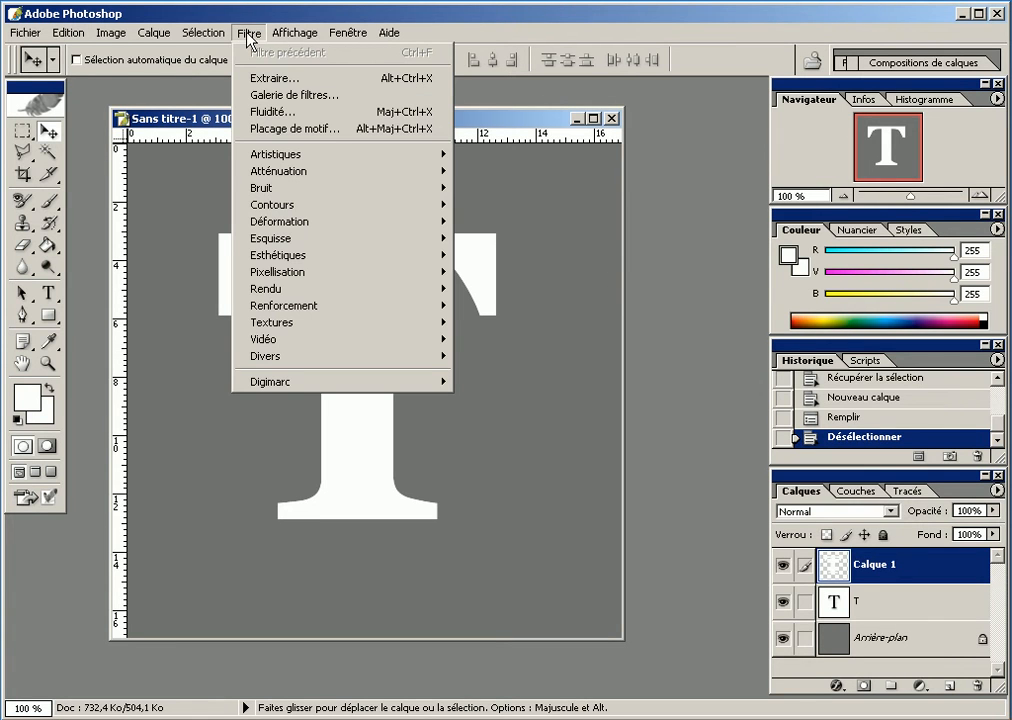
{"action": "mouse_move", "coordinate": [404, 180]}
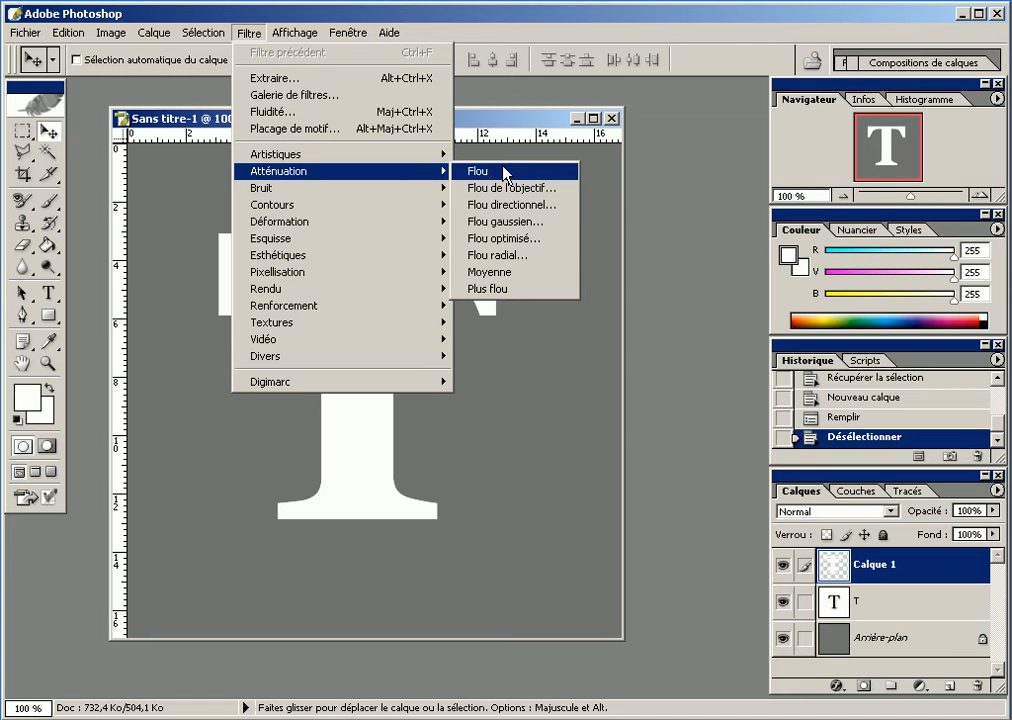
{"action": "left_click", "coordinate": [560, 228]}
{"action": "type", "text": "8"}
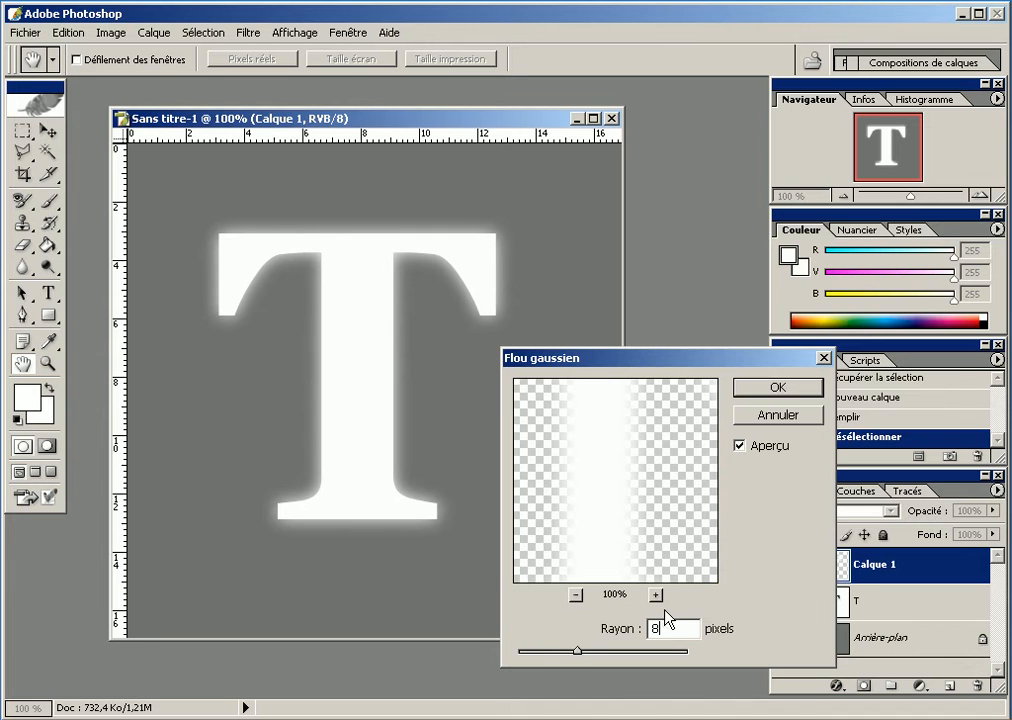
{"action": "left_click", "coordinate": [776, 389]}
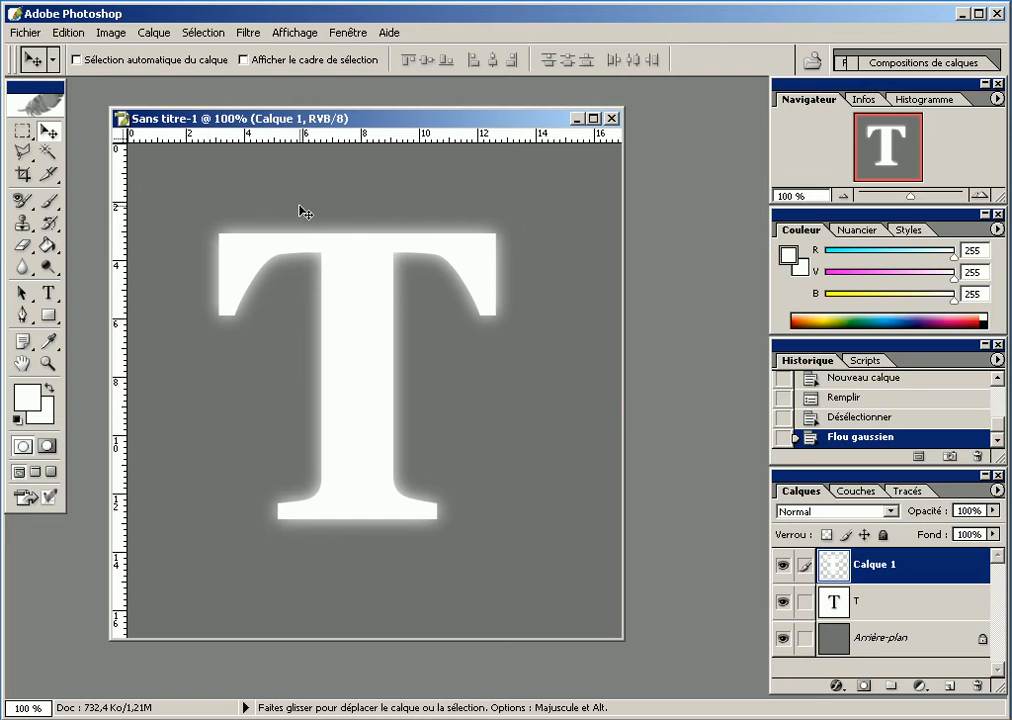
Blur Calque 1 a second time with Gaussian blur at a 4-pixel radius.
{"action": "left_click", "coordinate": [247, 33]}
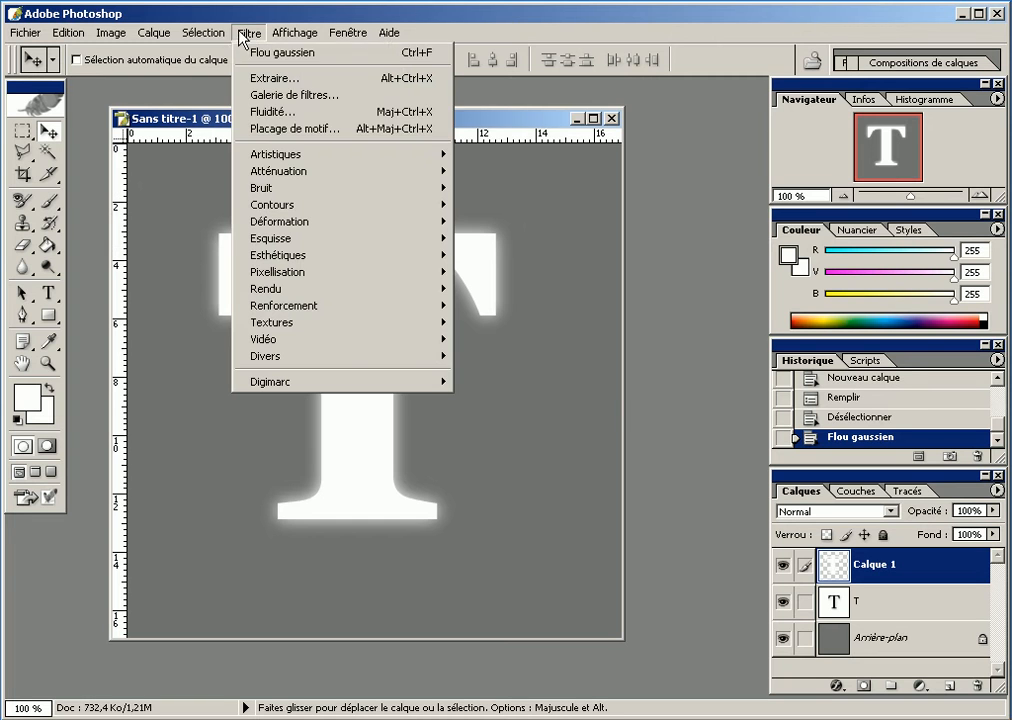
{"action": "mouse_move", "coordinate": [337, 172]}
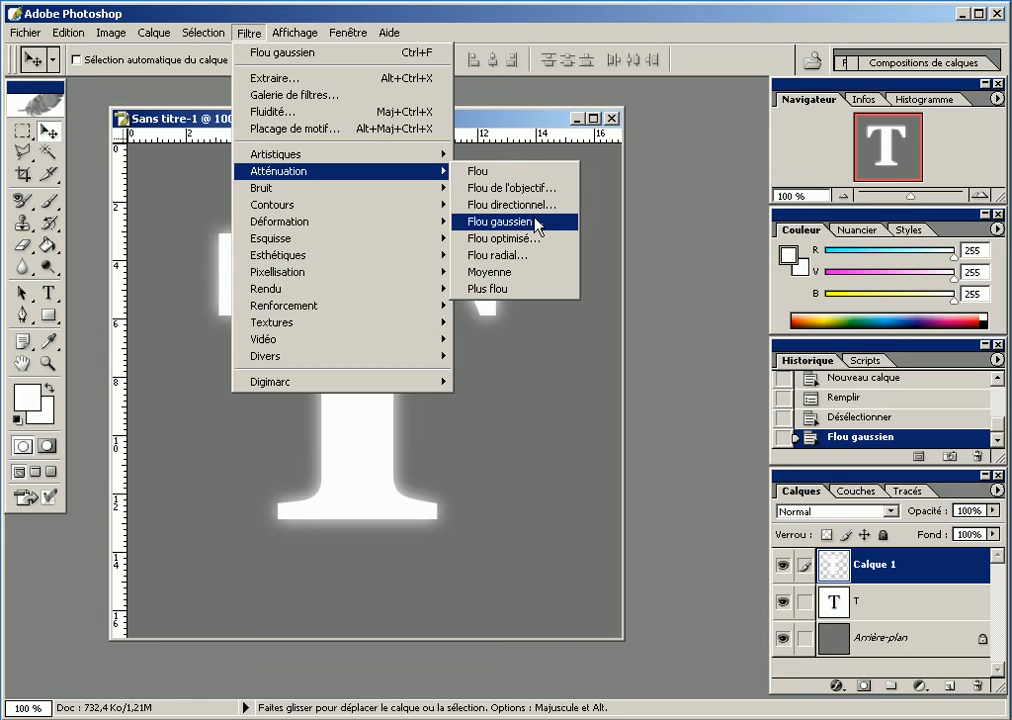
{"action": "left_click", "coordinate": [505, 222]}
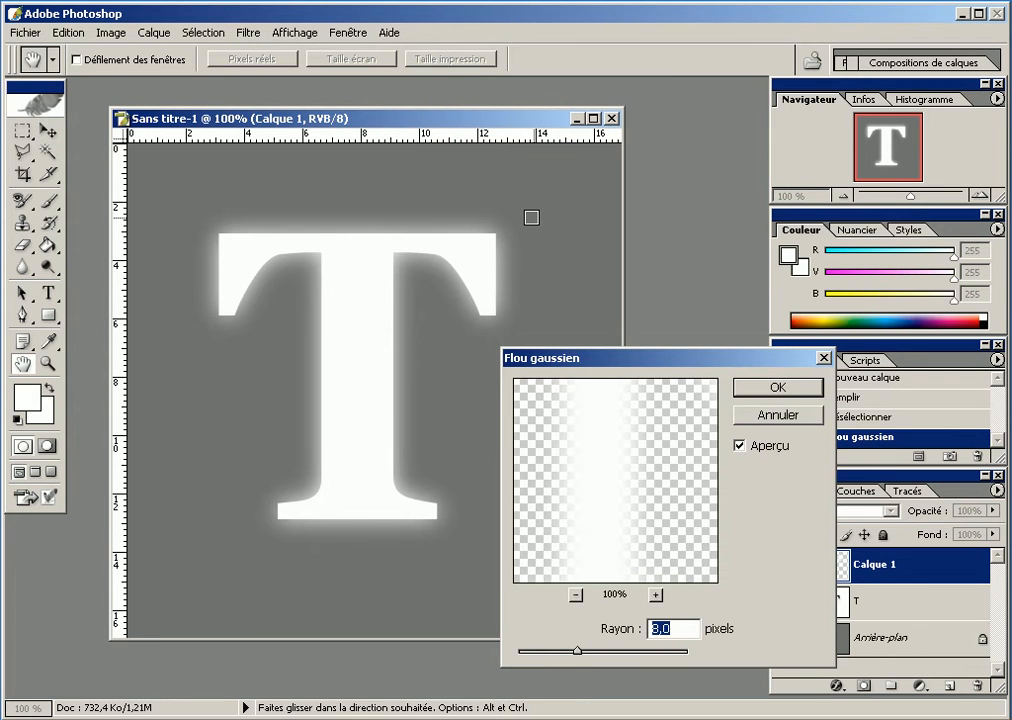
{"action": "type", "text": "4"}
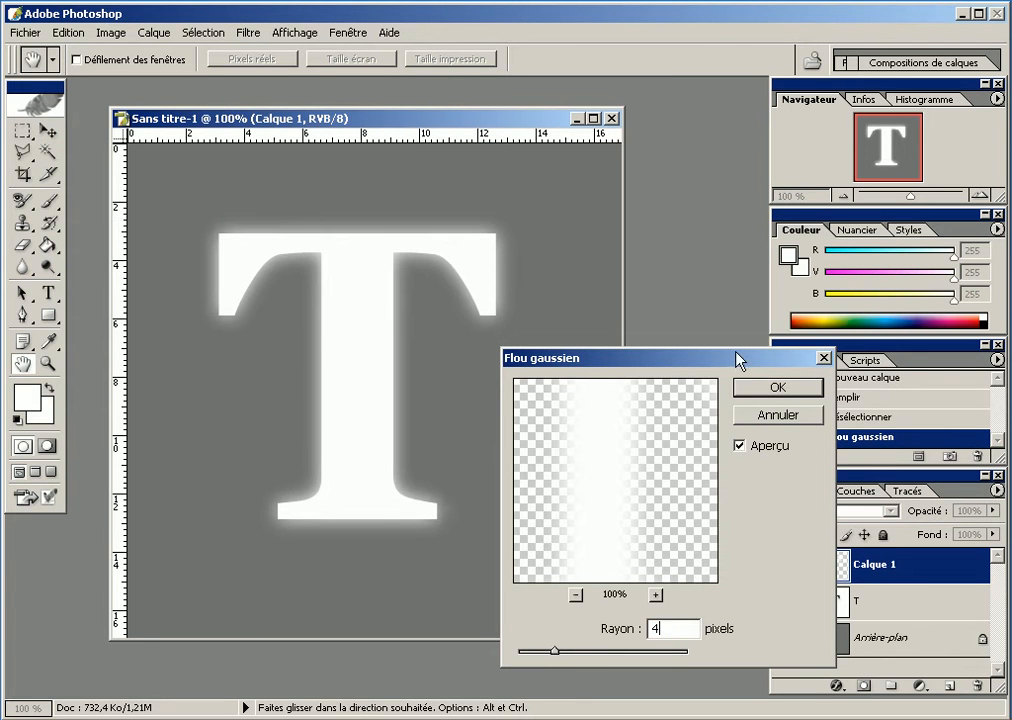
{"action": "left_click", "coordinate": [747, 389]}
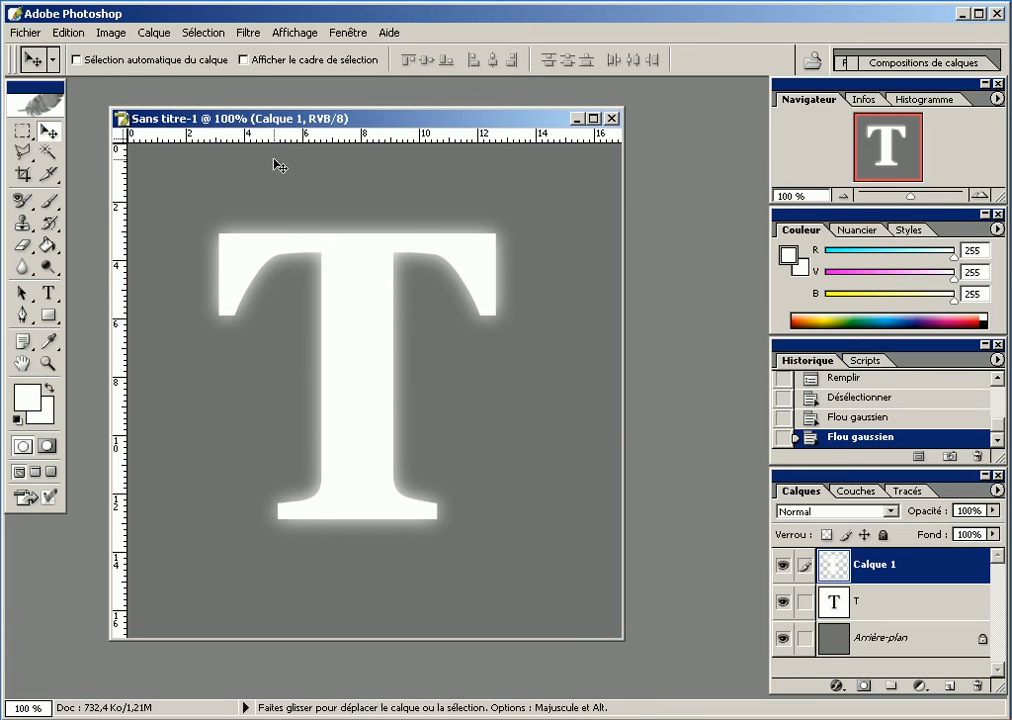
Add a third Gaussian blur to Calque 1 with a 2-pixel radius.
{"action": "left_click", "coordinate": [246, 33]}
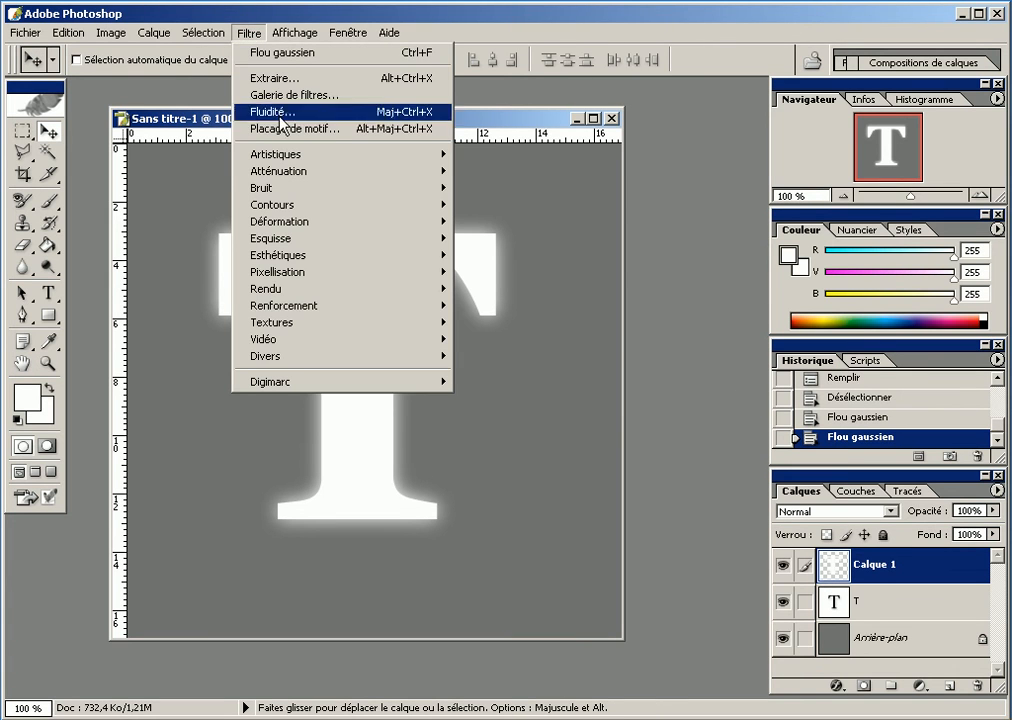
{"action": "mouse_move", "coordinate": [422, 173]}
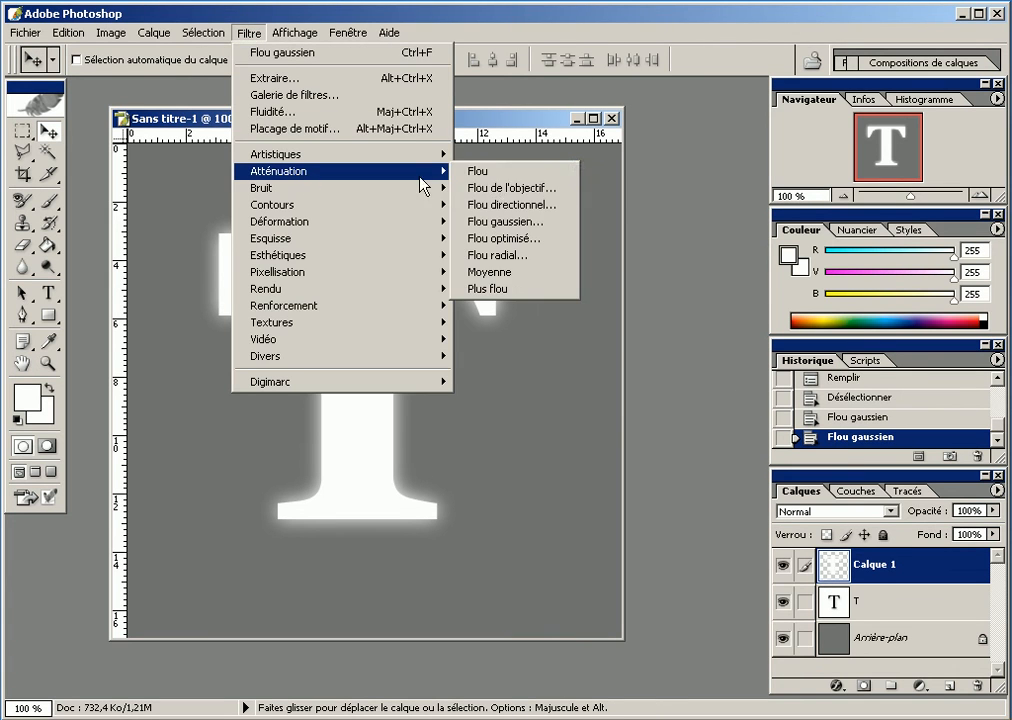
{"action": "left_click", "coordinate": [522, 222]}
{"action": "type", "text": "2"}
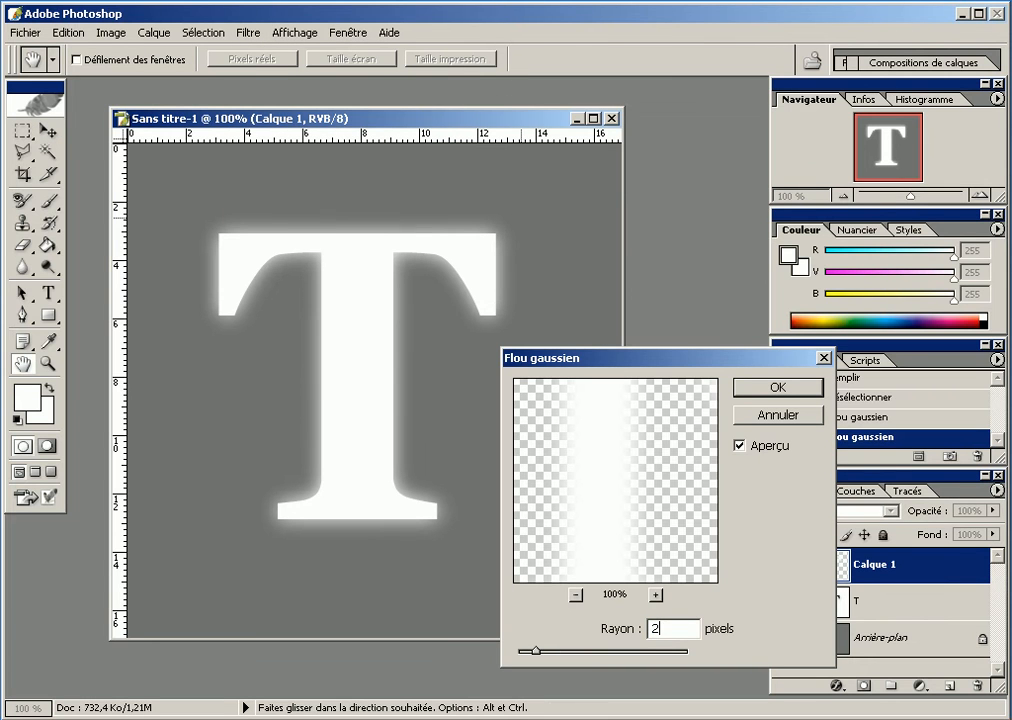
{"action": "left_click", "coordinate": [743, 387]}
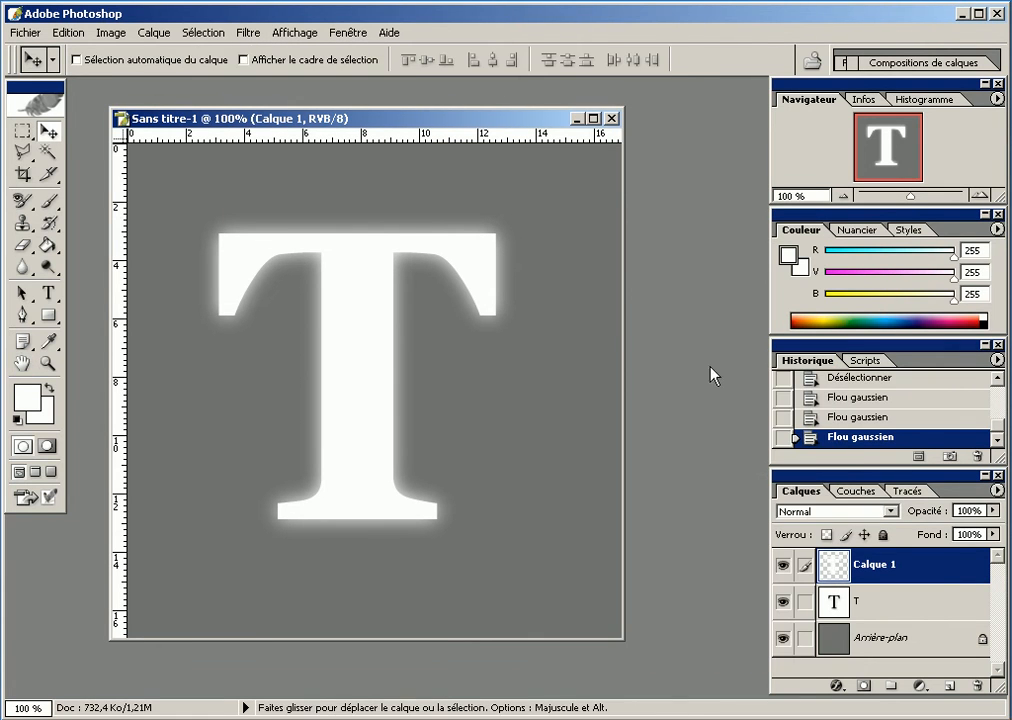
Finish softening Calque 1 with a Gaussian blur of 1-pixel radius.
{"action": "left_click", "coordinate": [248, 33]}
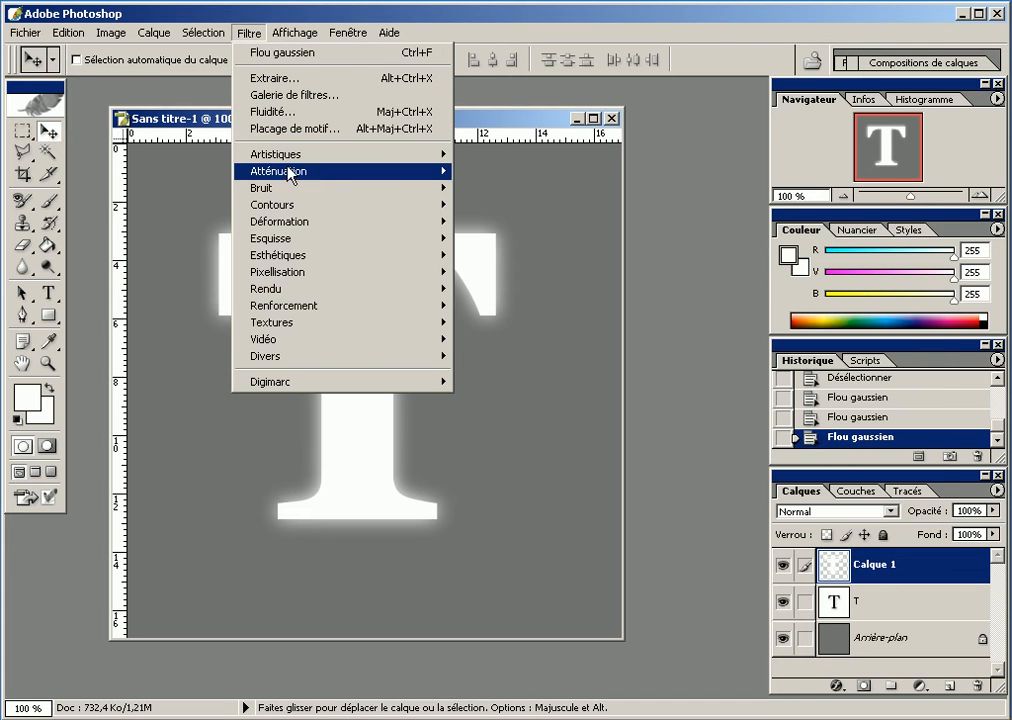
{"action": "mouse_move", "coordinate": [322, 176]}
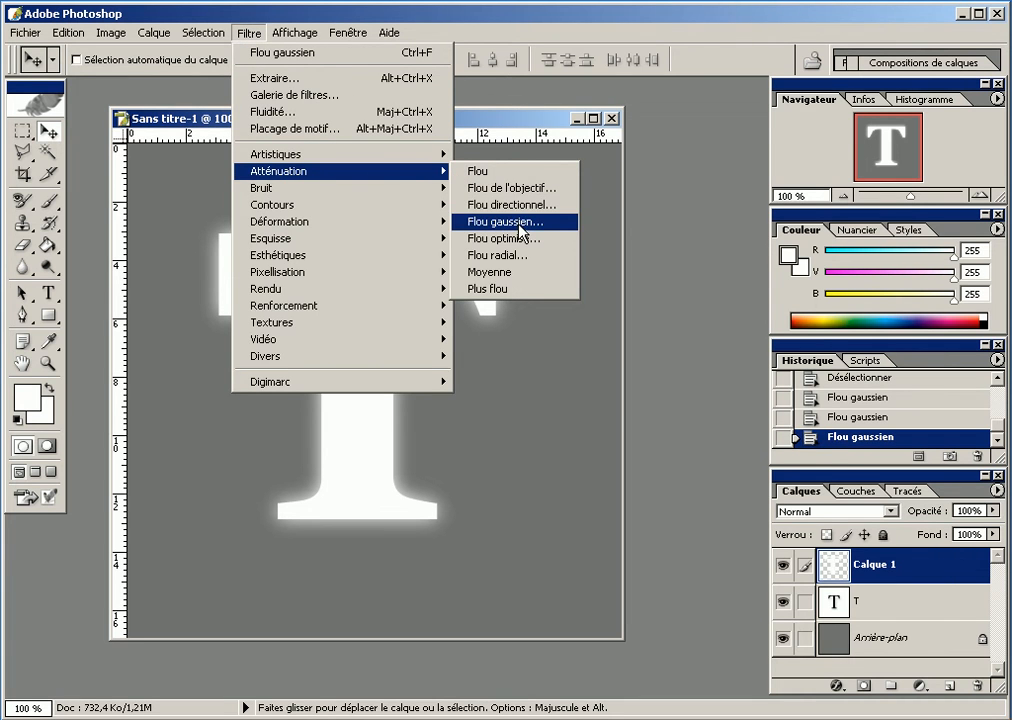
{"action": "left_click", "coordinate": [518, 222]}
{"action": "type", "text": "1"}
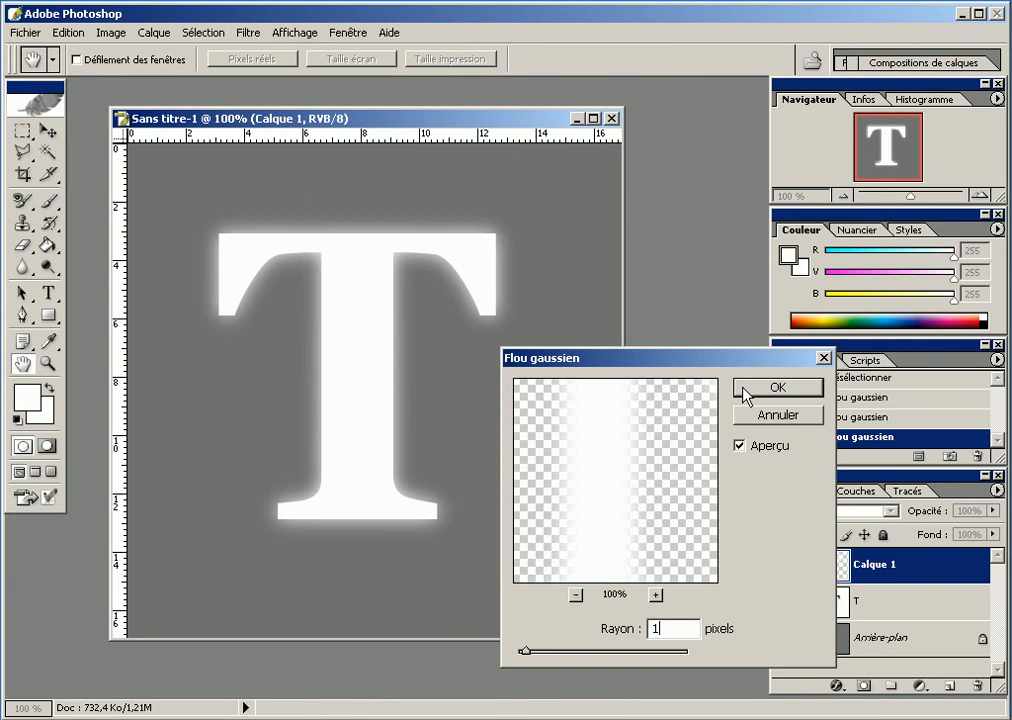
{"action": "left_click", "coordinate": [744, 388]}
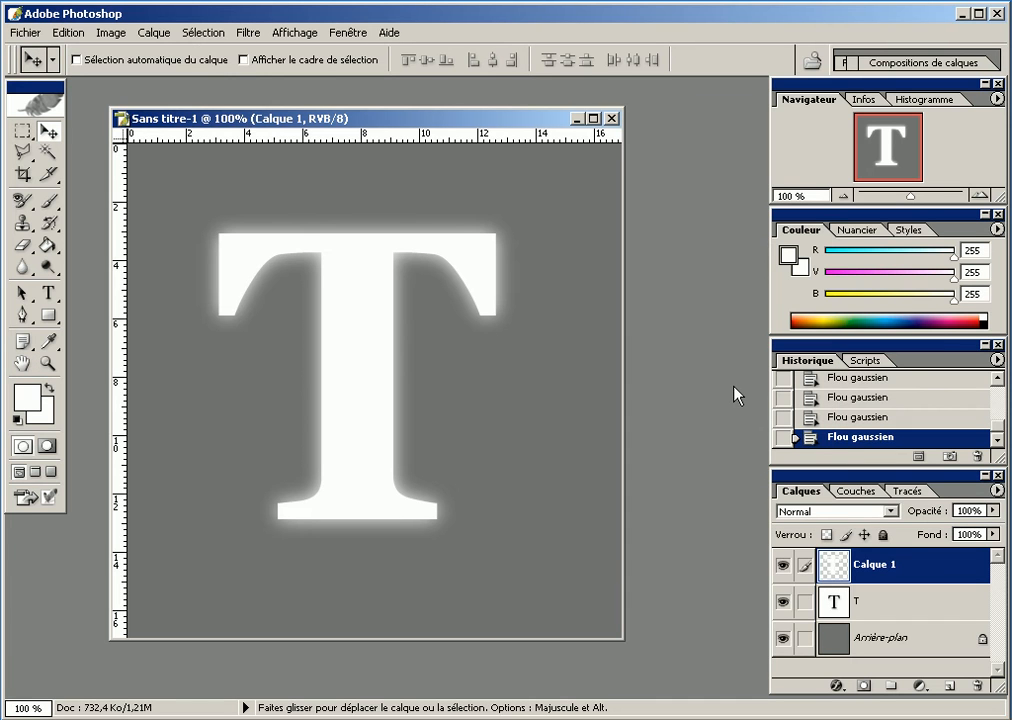
Hide the T text layer and configure the Eclairage filter on Calque 1 with Cône 9, Brillance 21 and Ambiance 10.
{"action": "left_click", "coordinate": [783, 602]}
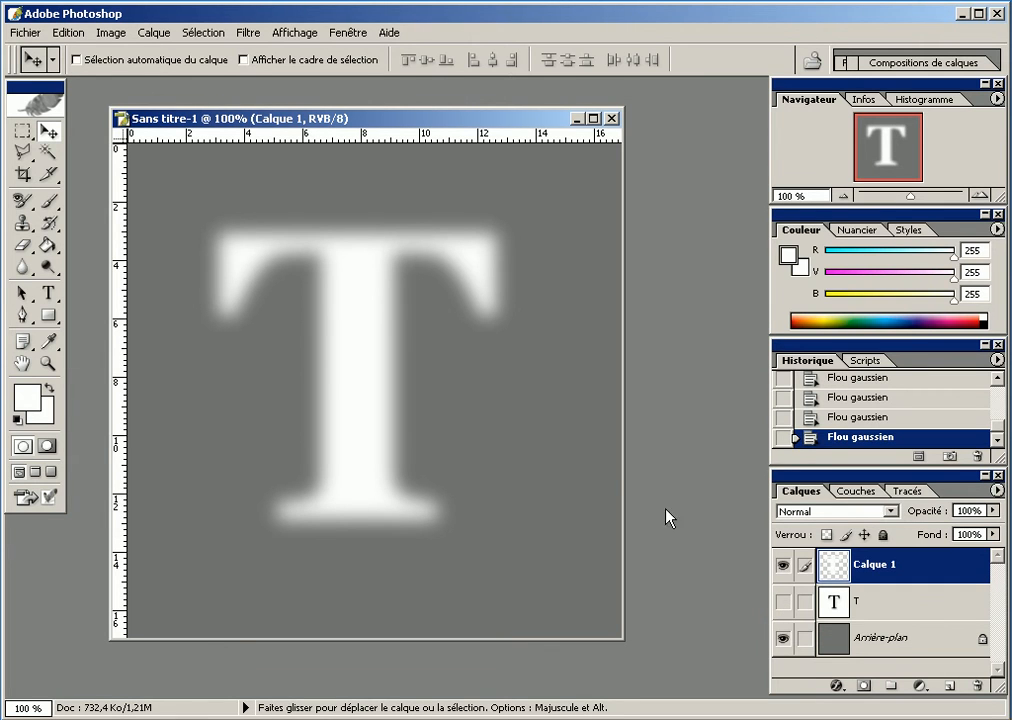
{"action": "left_click", "coordinate": [247, 32]}
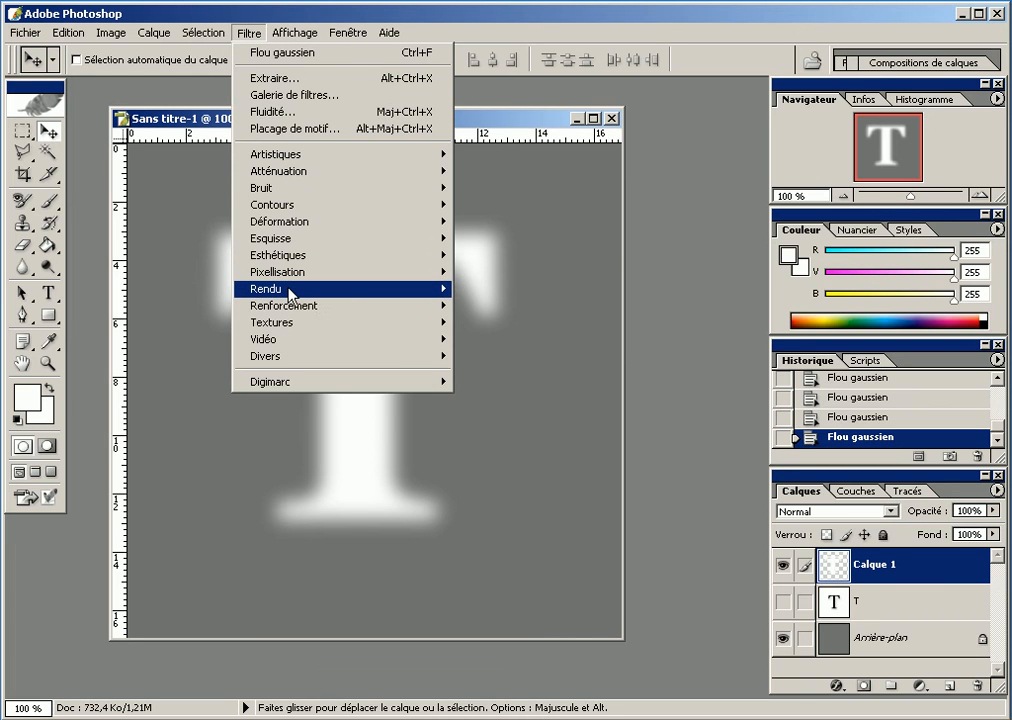
{"action": "mouse_move", "coordinate": [289, 289]}
{"action": "left_click", "coordinate": [502, 290]}
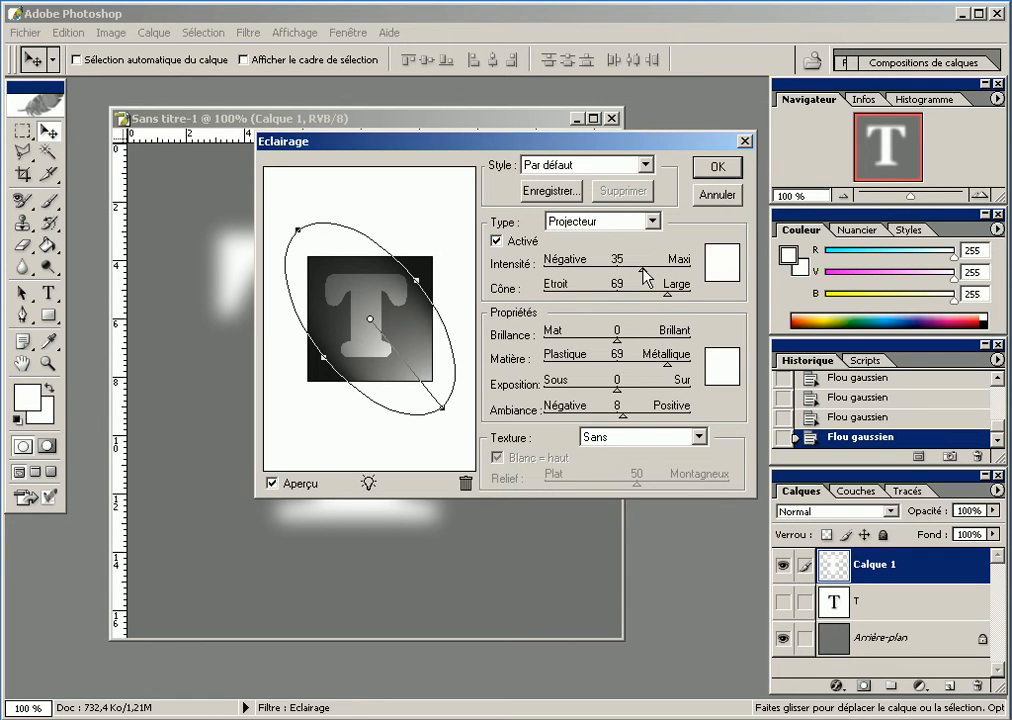
{"action": "left_click_drag", "start_coordinate": [668, 303], "coordinate": [625, 298]}
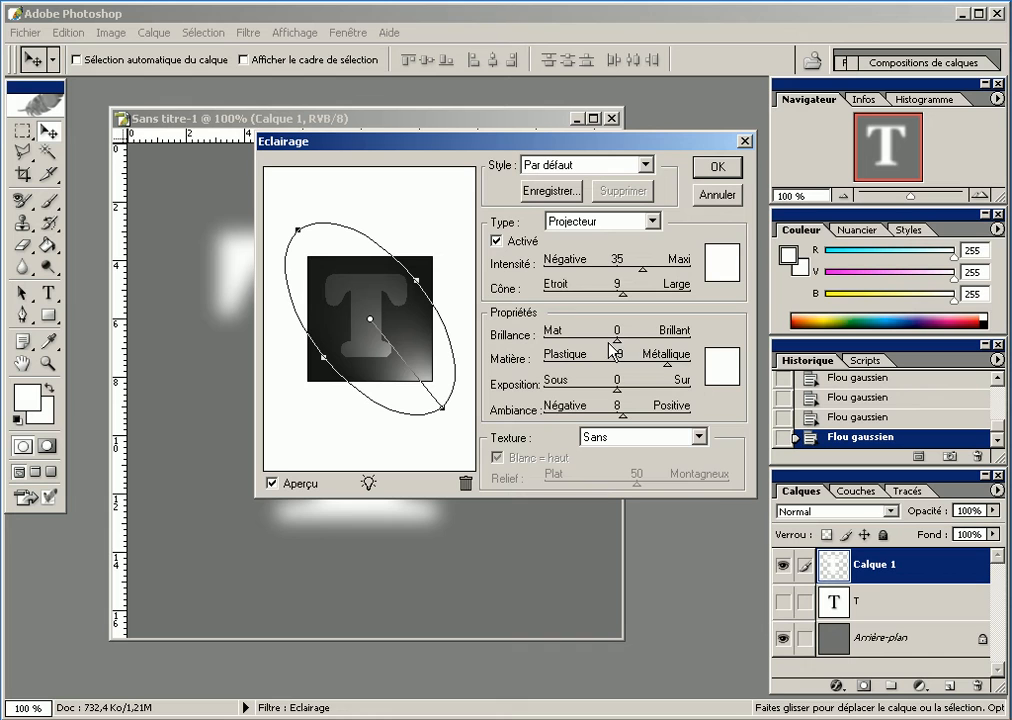
{"action": "left_click_drag", "start_coordinate": [616, 339], "coordinate": [634, 345]}
{"action": "left_click_drag", "start_coordinate": [617, 413], "coordinate": [625, 416]}
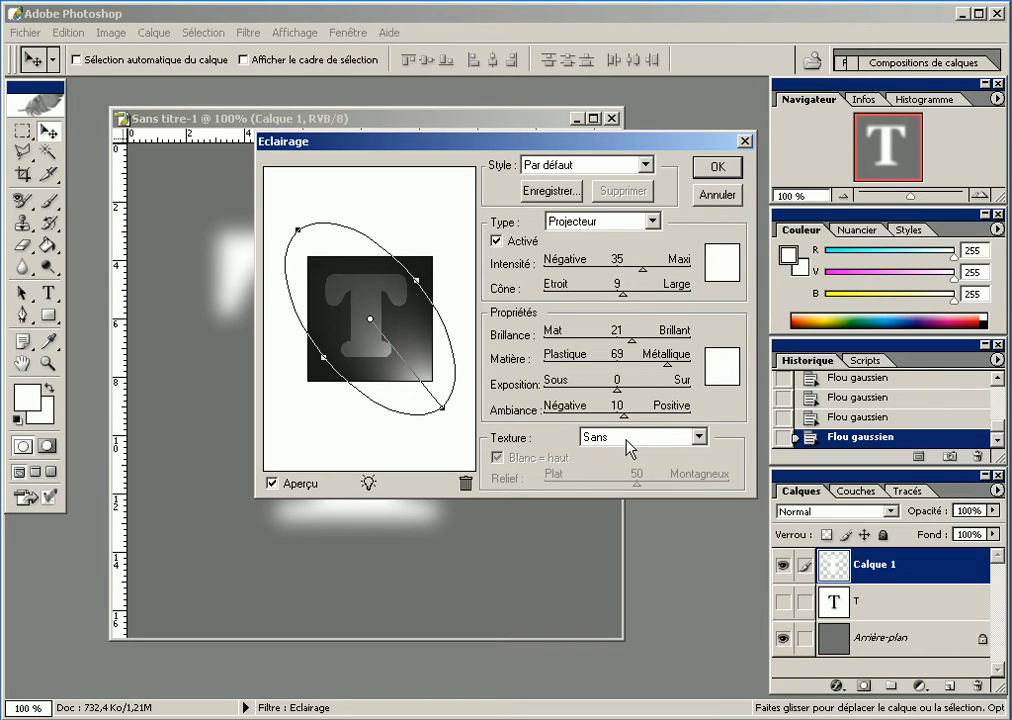
Choose Calque 1 Transparence as the lighting texture and apply the Eclairage filter.
{"action": "left_click", "coordinate": [628, 445]}
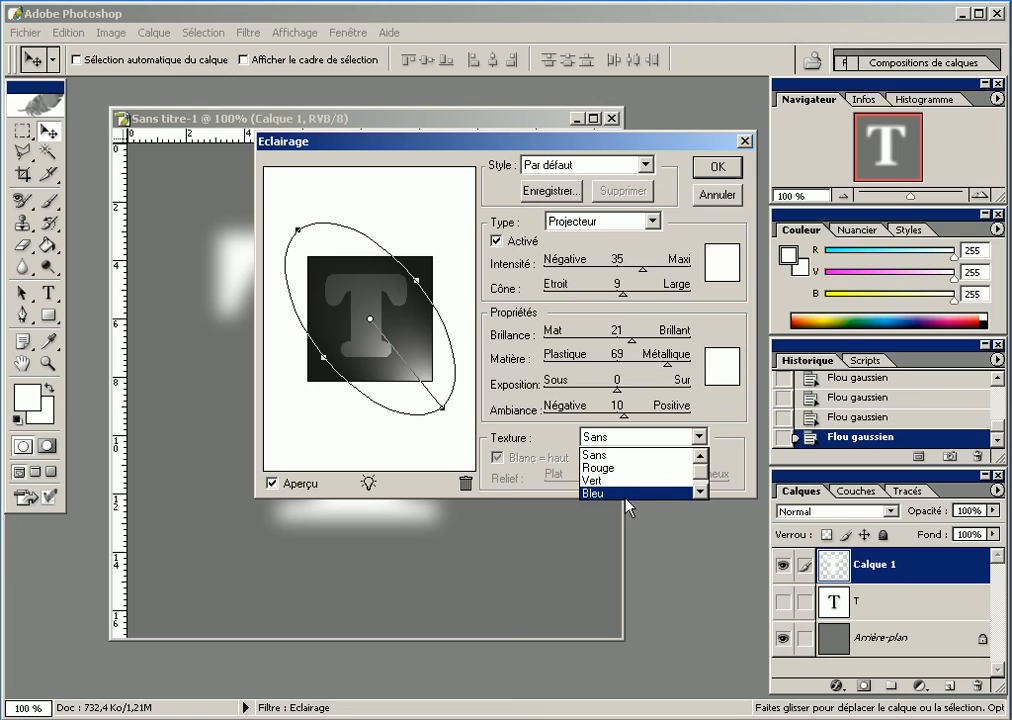
{"action": "left_click", "coordinate": [666, 493]}
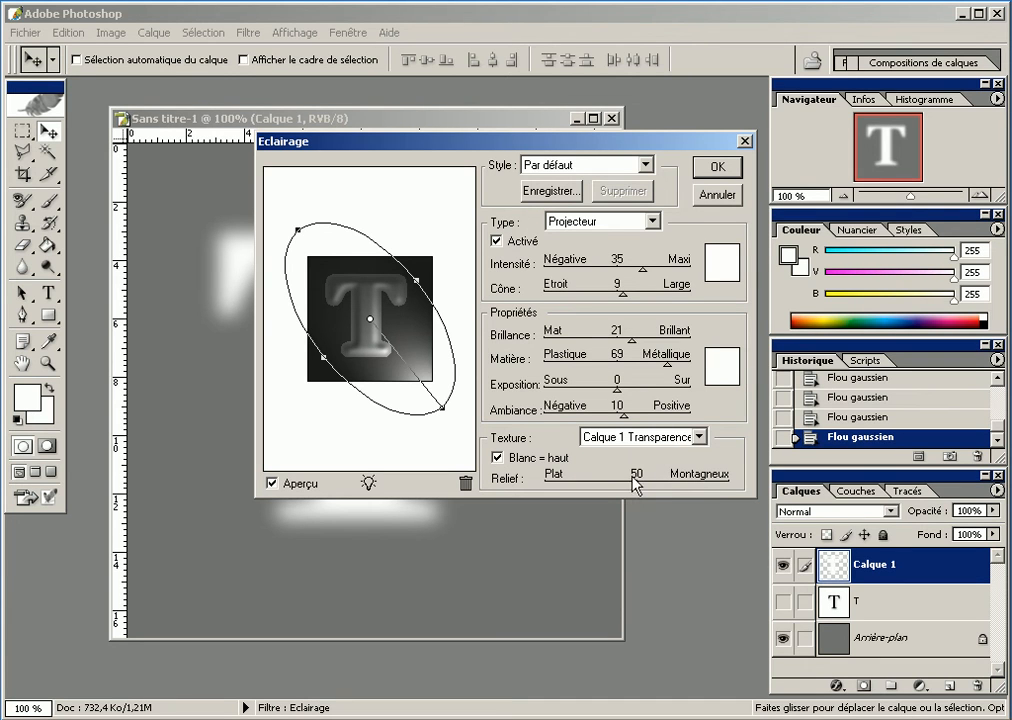
{"action": "left_click", "coordinate": [715, 166]}
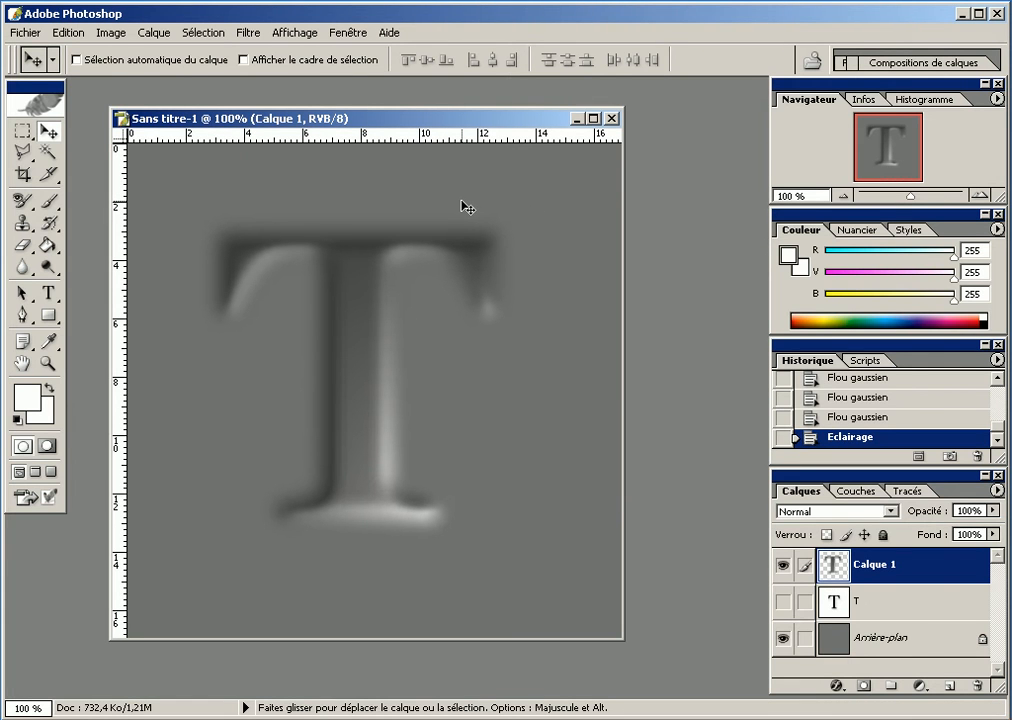
Brighten Calque 1 with an RVB Curves adjustment, raising the midpoint to input 128, output 219.
{"action": "left_click", "coordinate": [111, 32]}
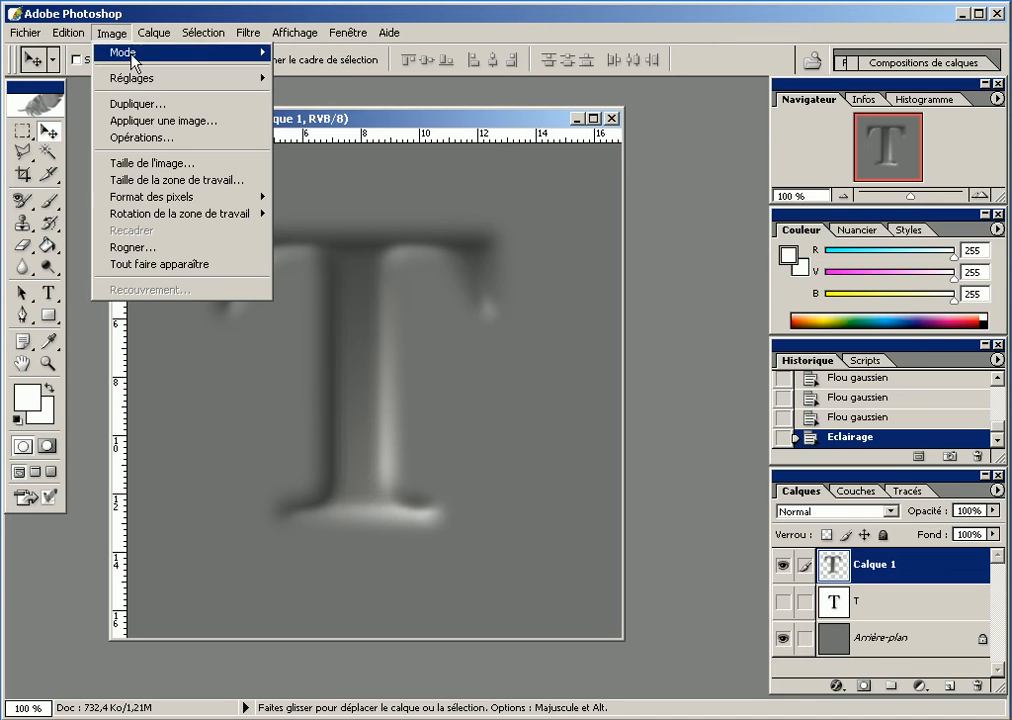
{"action": "mouse_move", "coordinate": [138, 84]}
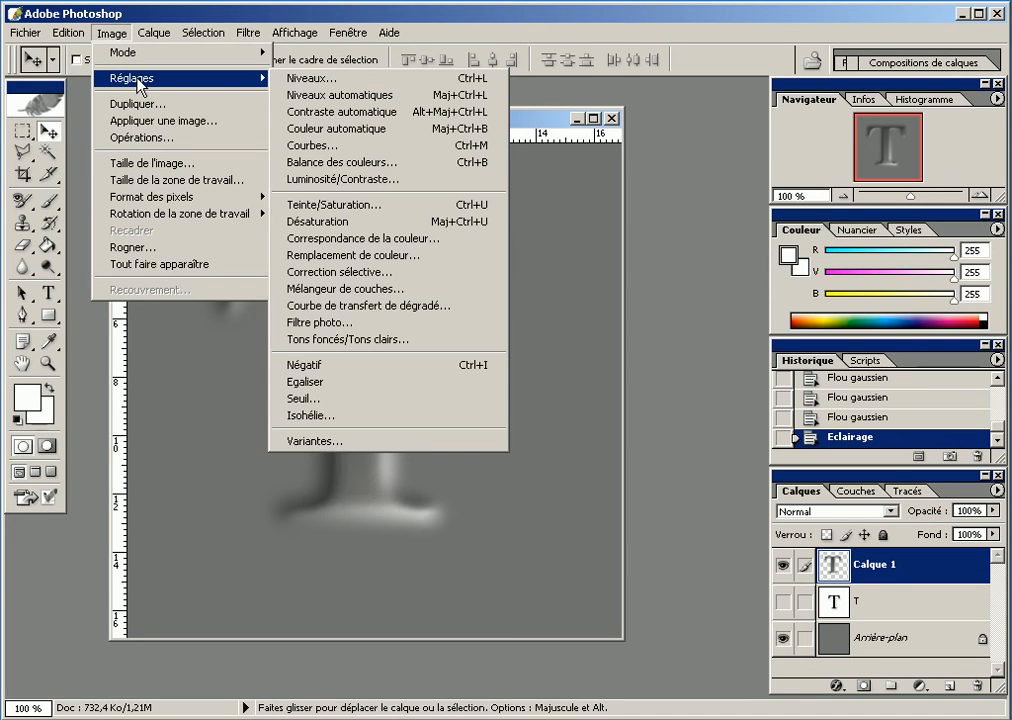
{"action": "left_click", "coordinate": [330, 146]}
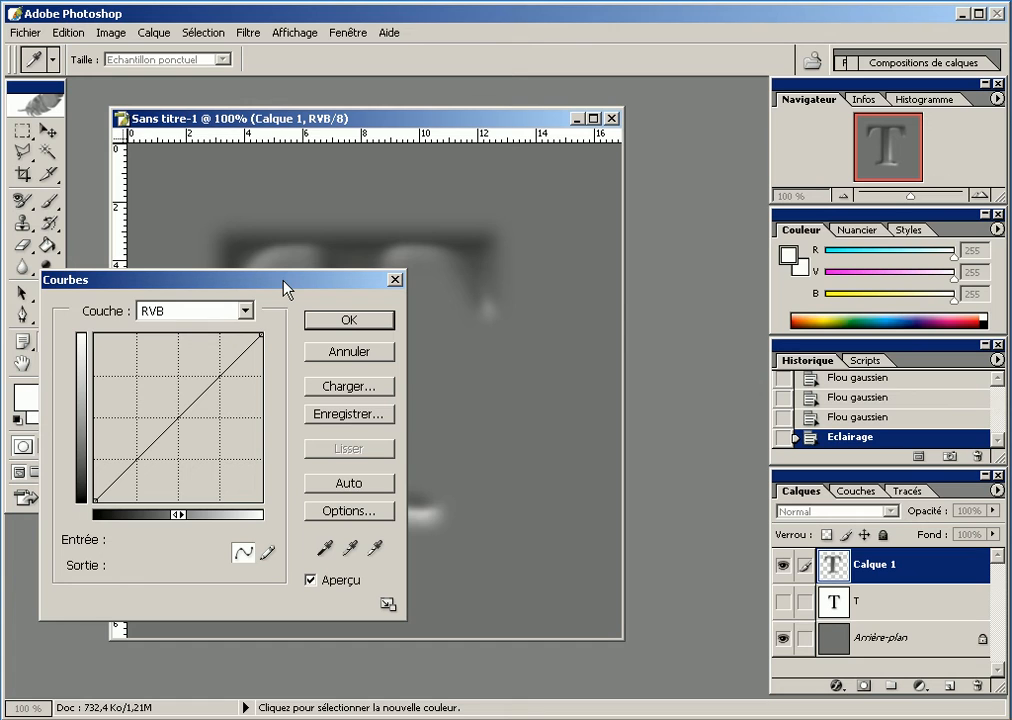
{"action": "left_click", "coordinate": [177, 417]}
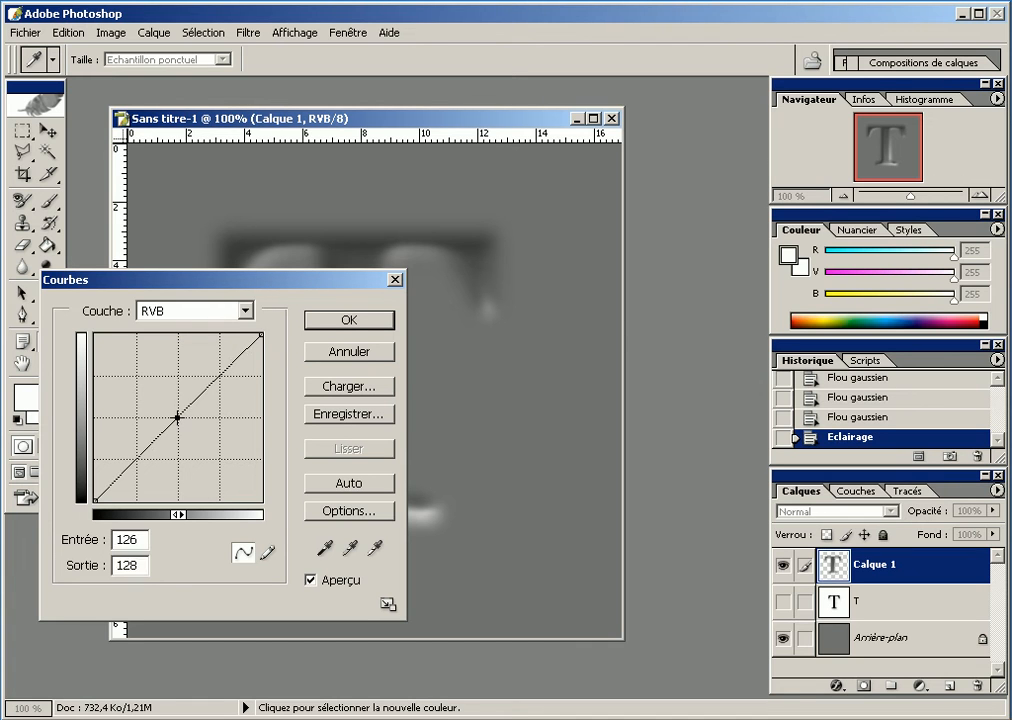
{"action": "left_click_drag", "start_coordinate": [177, 418], "coordinate": [178, 357]}
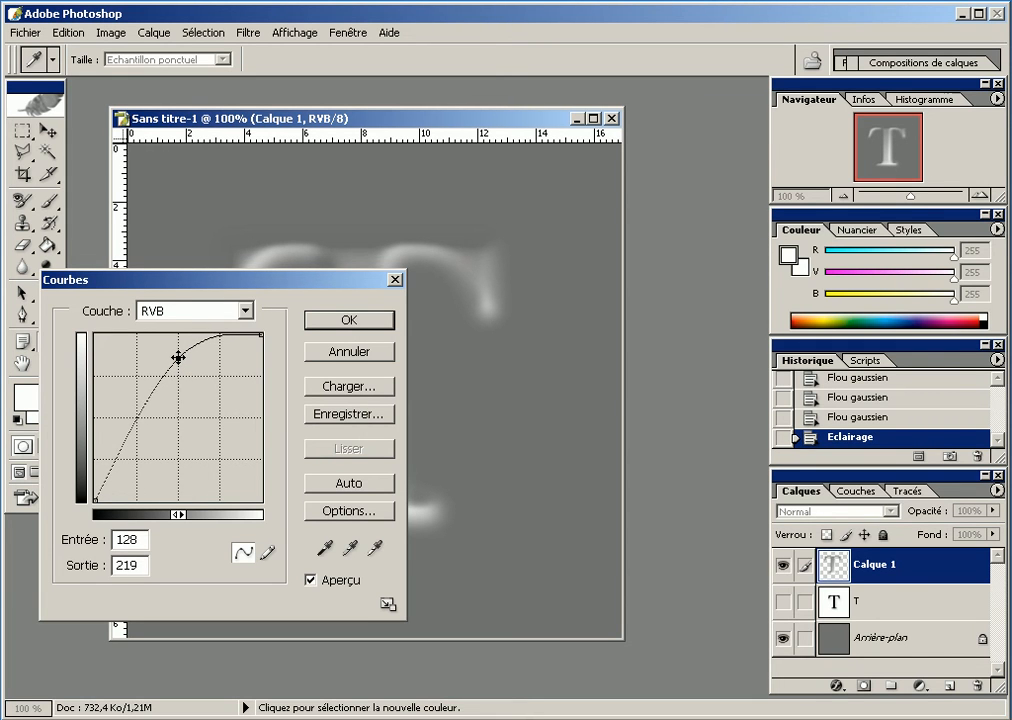
{"action": "left_click", "coordinate": [330, 327]}
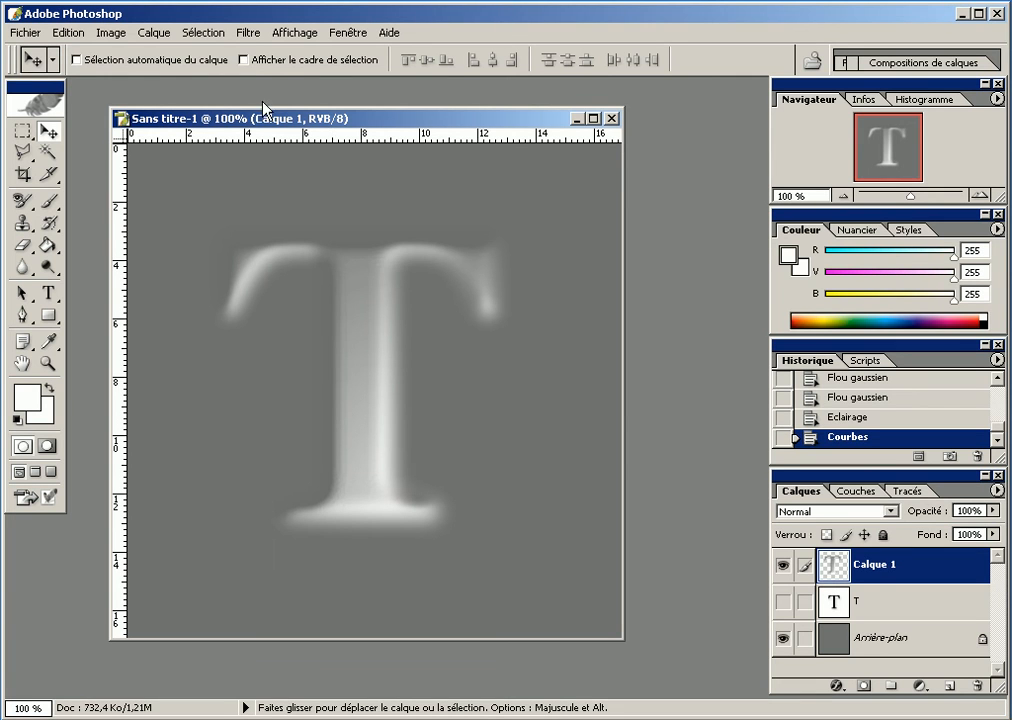
Start a second Eclairage filter on Calque 1 with a Directionnel light aimed from the upper left of the letter.
{"action": "left_click", "coordinate": [249, 33]}
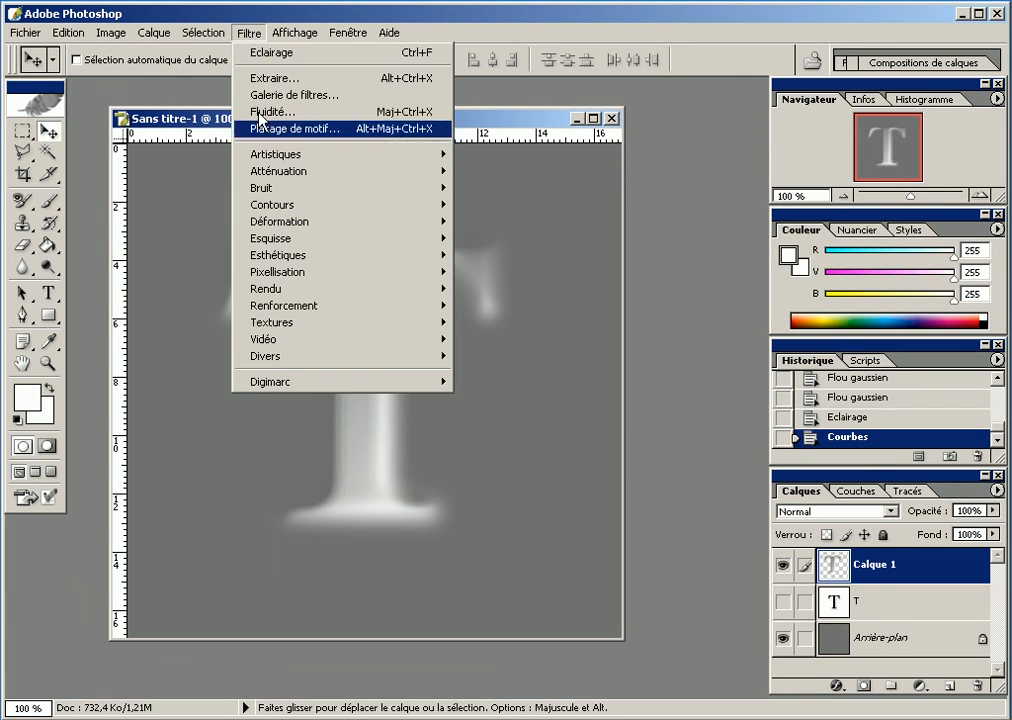
{"action": "mouse_move", "coordinate": [262, 290]}
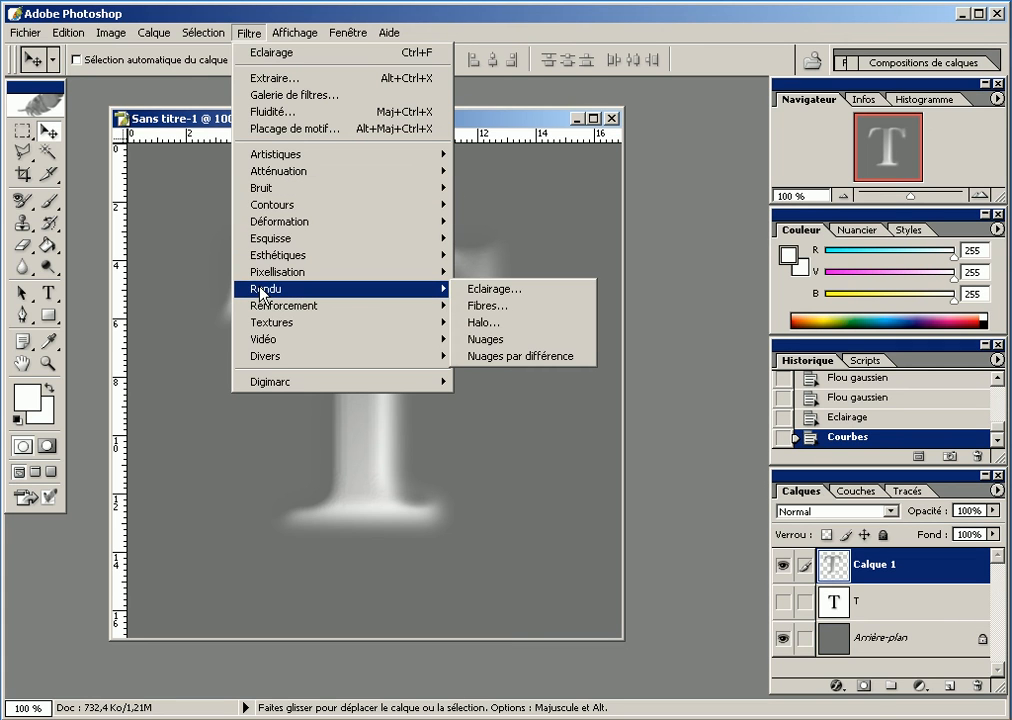
{"action": "left_click", "coordinate": [550, 294]}
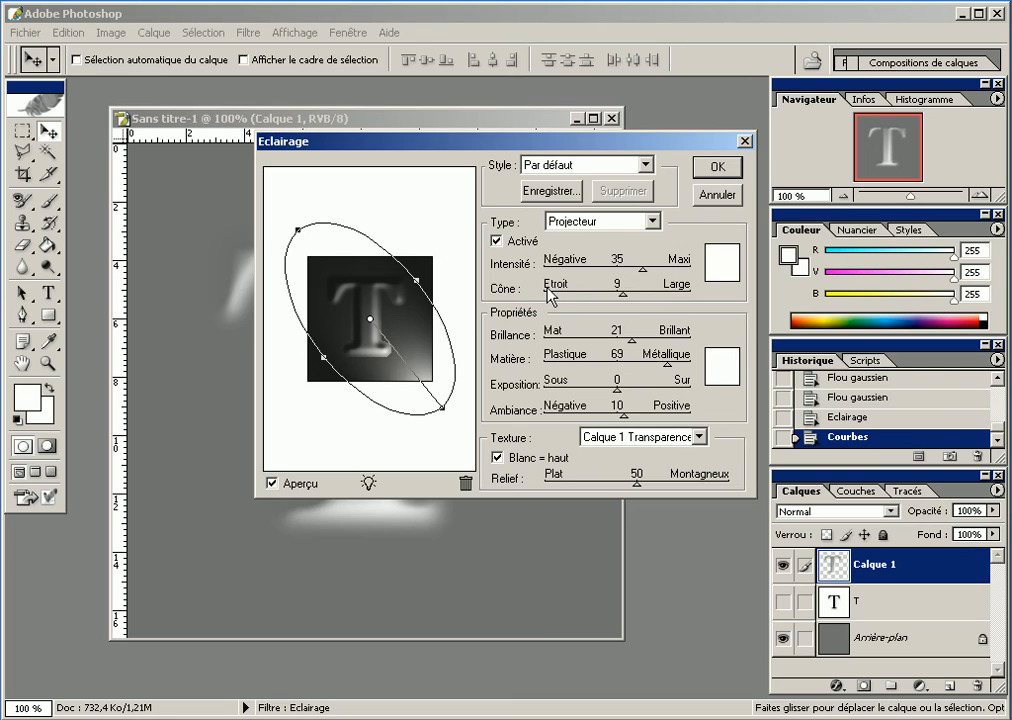
{"action": "left_click", "coordinate": [650, 221]}
{"action": "left_click", "coordinate": [644, 237]}
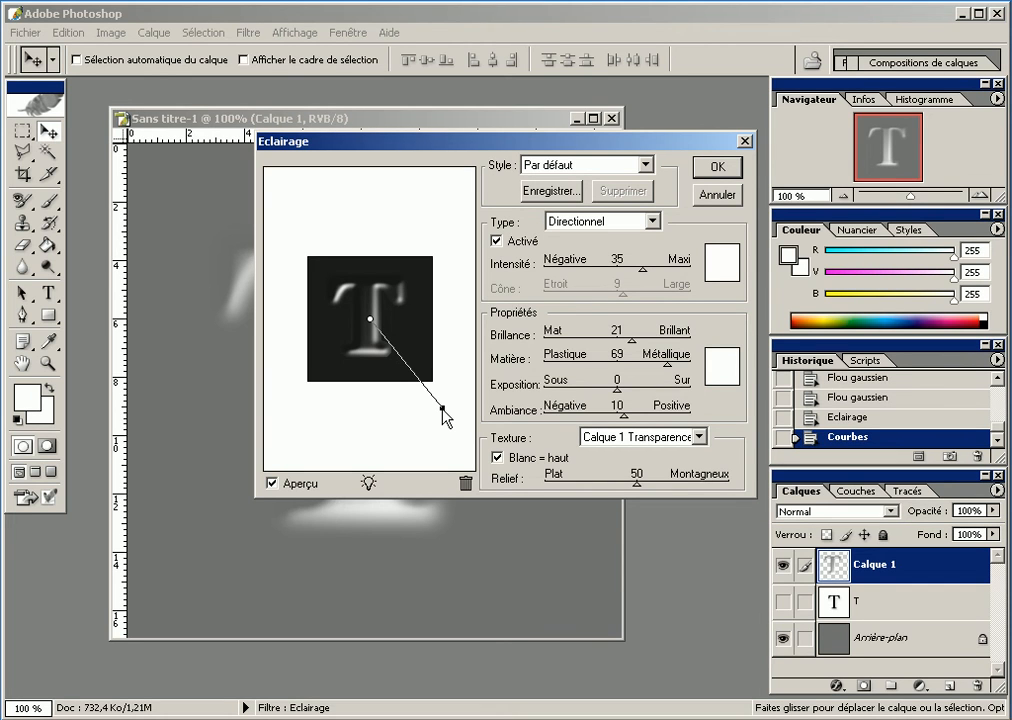
{"action": "left_click_drag", "start_coordinate": [368, 322], "coordinate": [287, 222]}
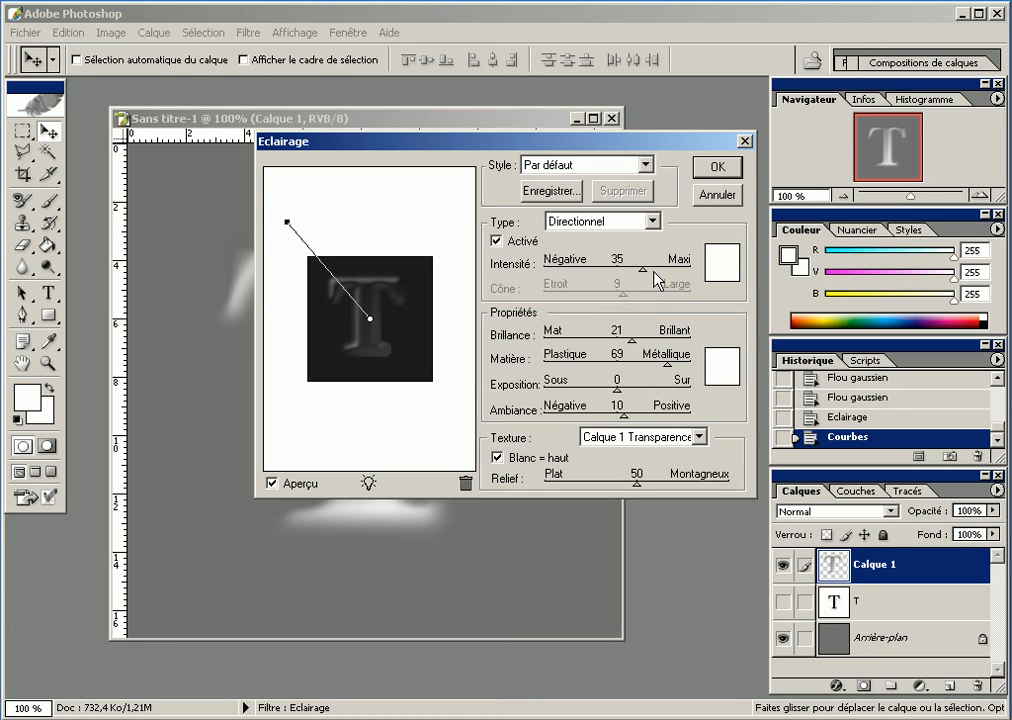
Set the lighting to Intensité 43, Brillance 50 and Ambiance 59, keep the Calque 1 Transparence texture, and apply the filter.
{"action": "left_click_drag", "start_coordinate": [642, 268], "coordinate": [649, 268]}
{"action": "left_click_drag", "start_coordinate": [631, 340], "coordinate": [655, 343]}
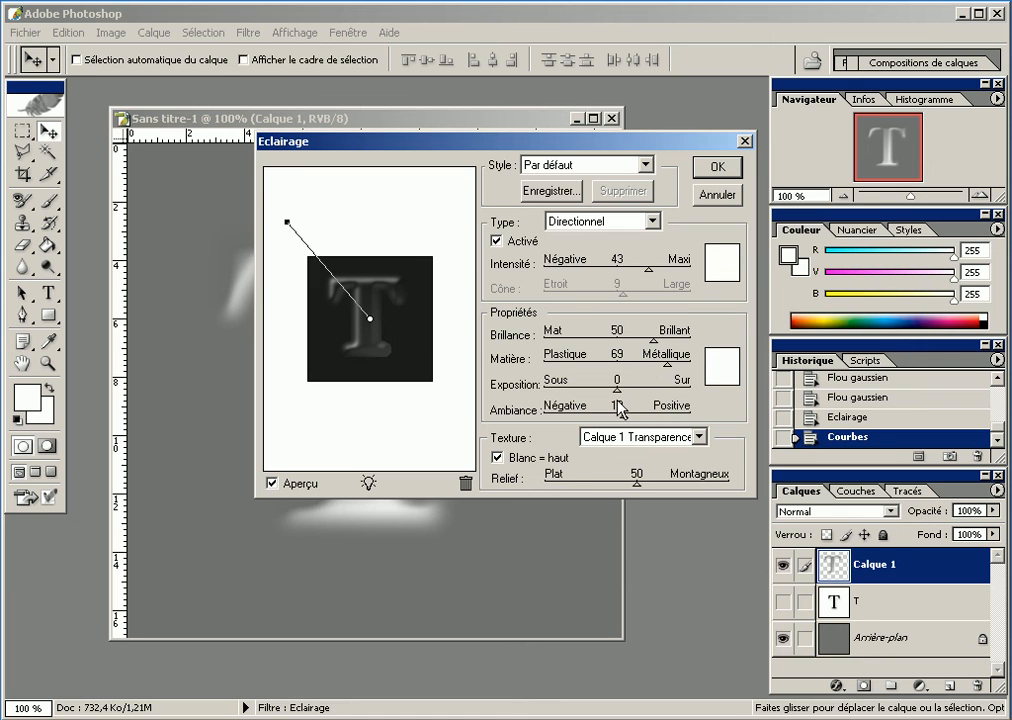
{"action": "left_click_drag", "start_coordinate": [625, 420], "coordinate": [661, 421]}
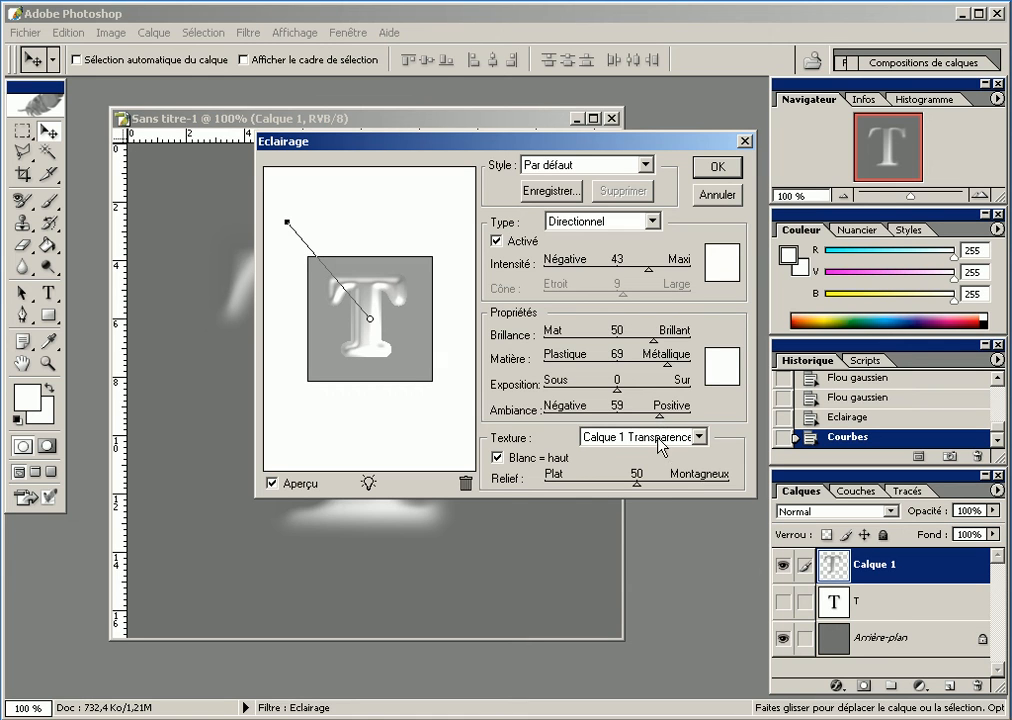
{"action": "left_click", "coordinate": [699, 437]}
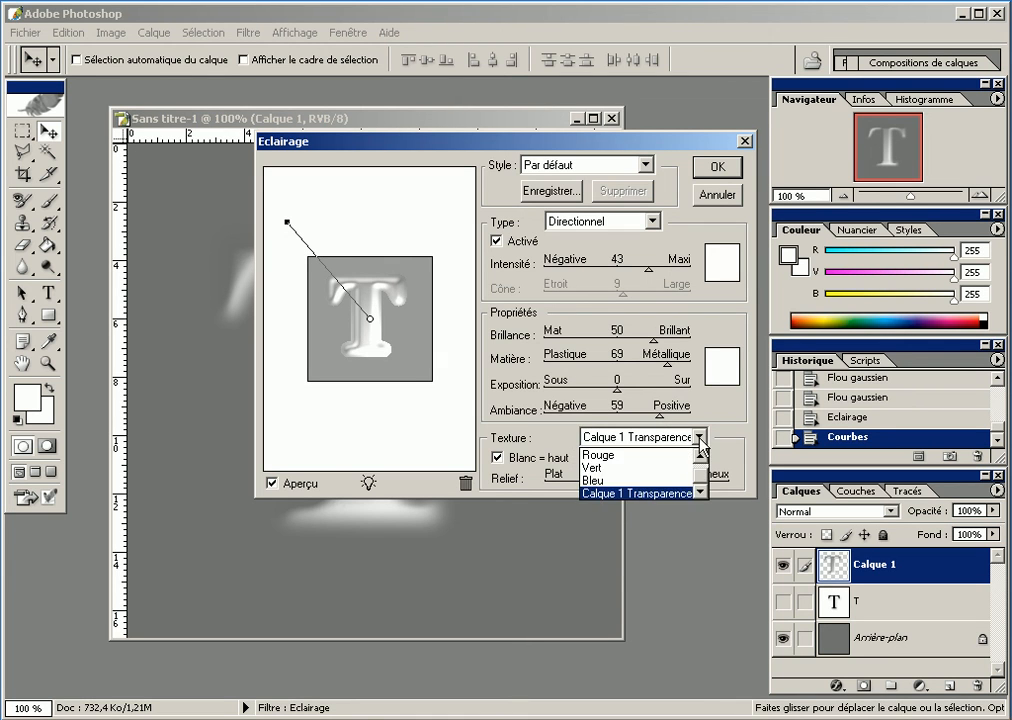
{"action": "left_click", "coordinate": [699, 437]}
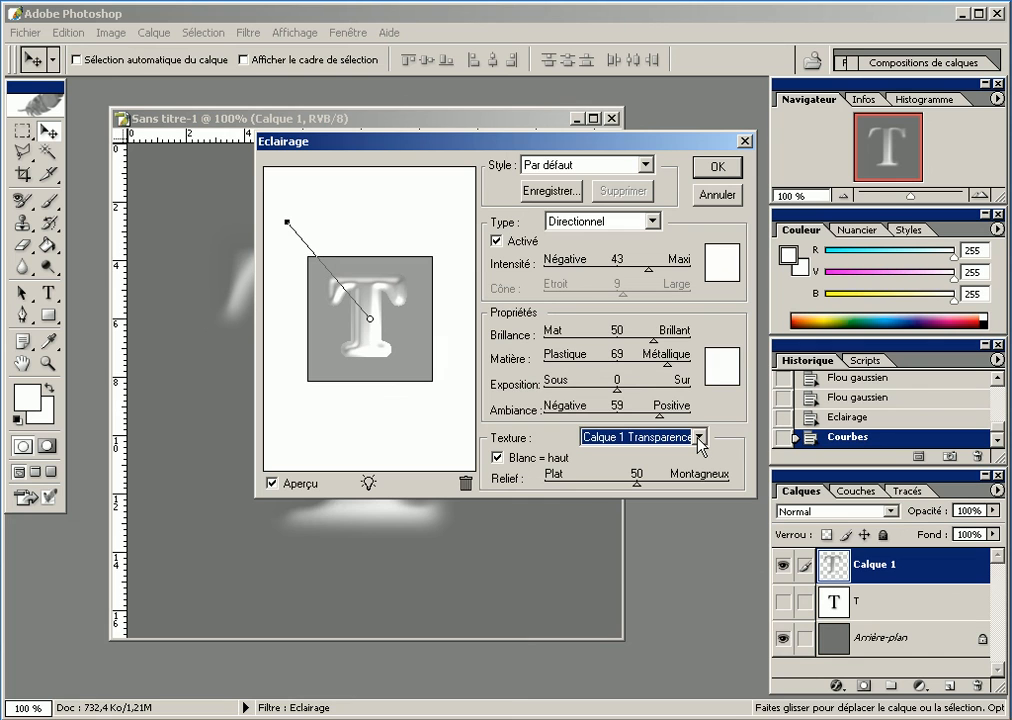
{"action": "left_click", "coordinate": [716, 168]}
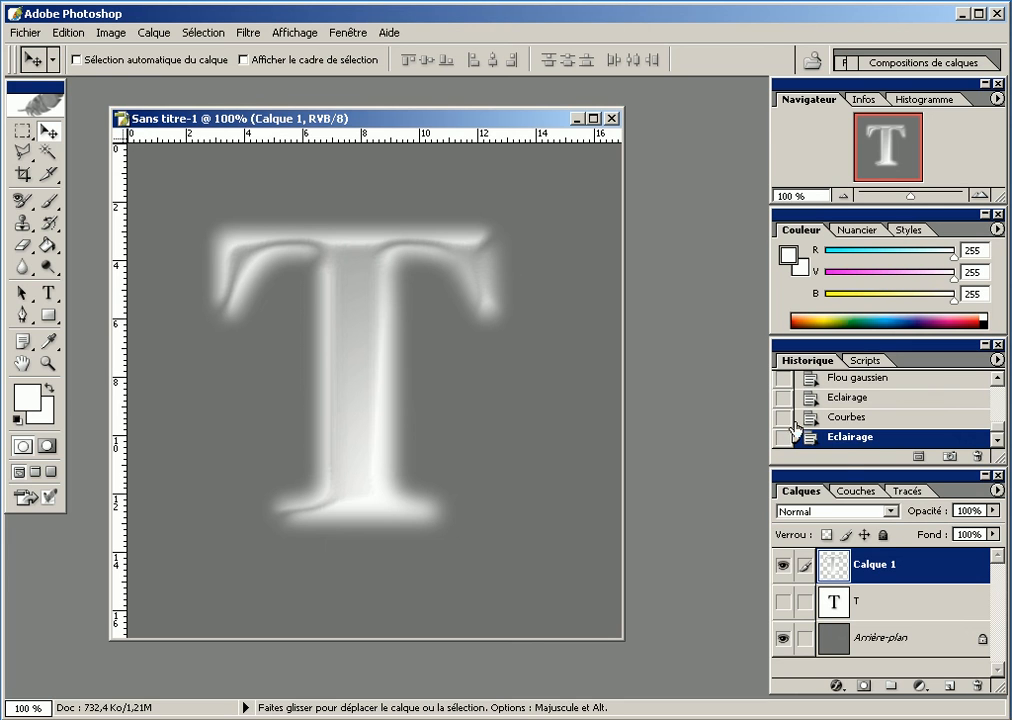
Add an Ombre portée to Calque 1 with 89 % opacity, a 135° angle and a 10 px distance.
{"action": "right_click", "coordinate": [870, 572]}
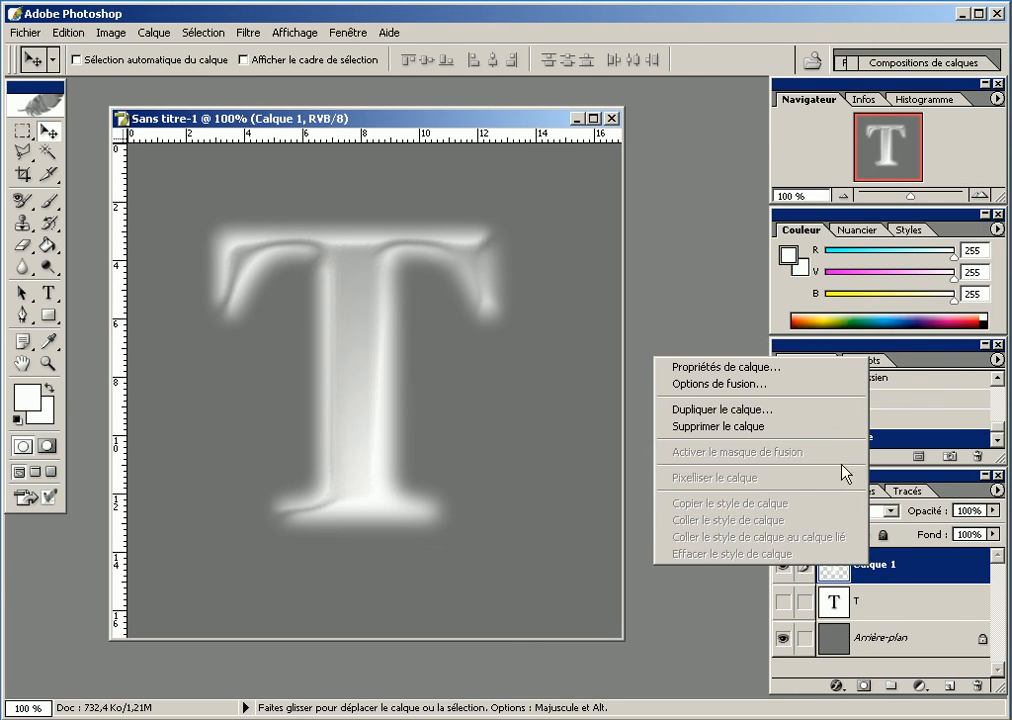
{"action": "left_click", "coordinate": [832, 390]}
{"action": "left_click", "coordinate": [339, 376]}
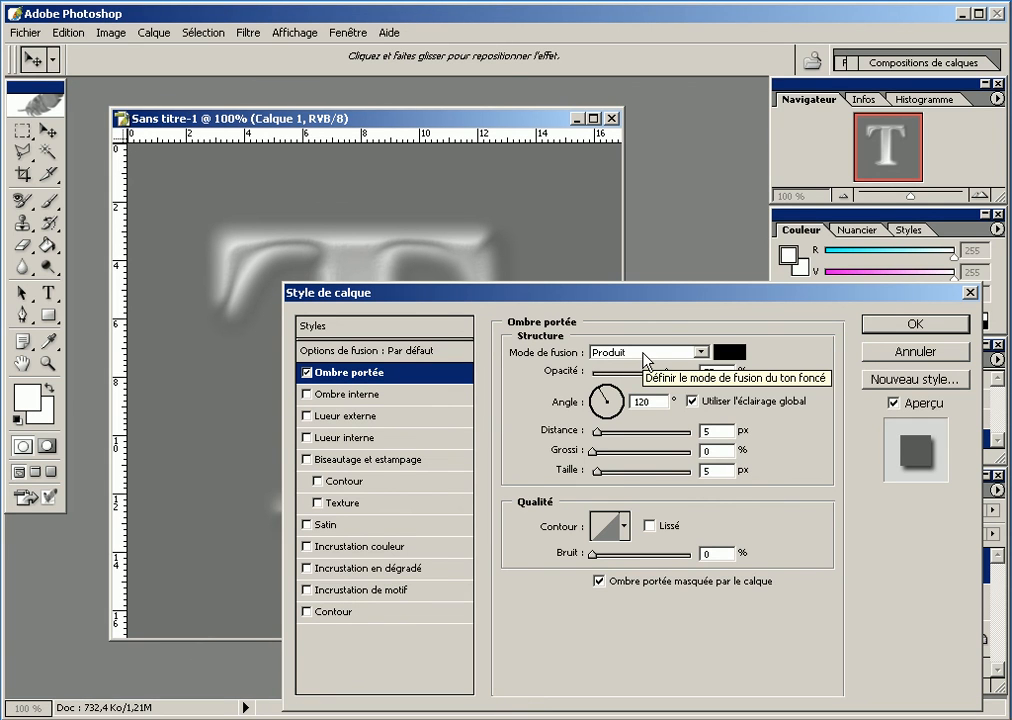
{"action": "double_click", "coordinate": [716, 372]}
{"action": "type", "text": "89"}
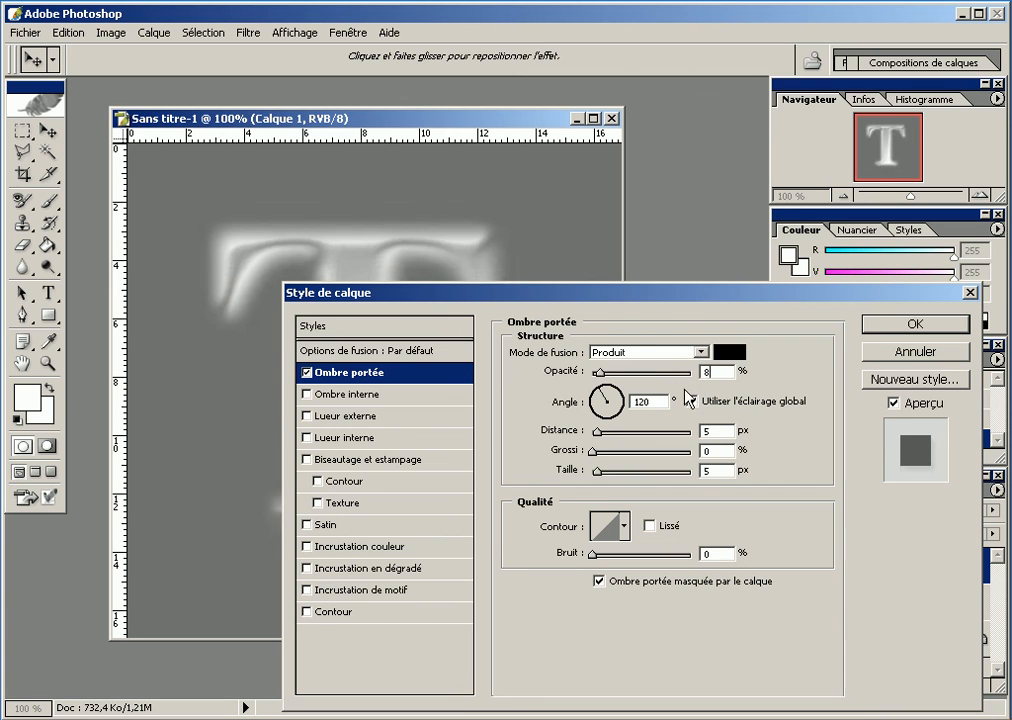
{"action": "double_click", "coordinate": [640, 401]}
{"action": "type", "text": "135"}
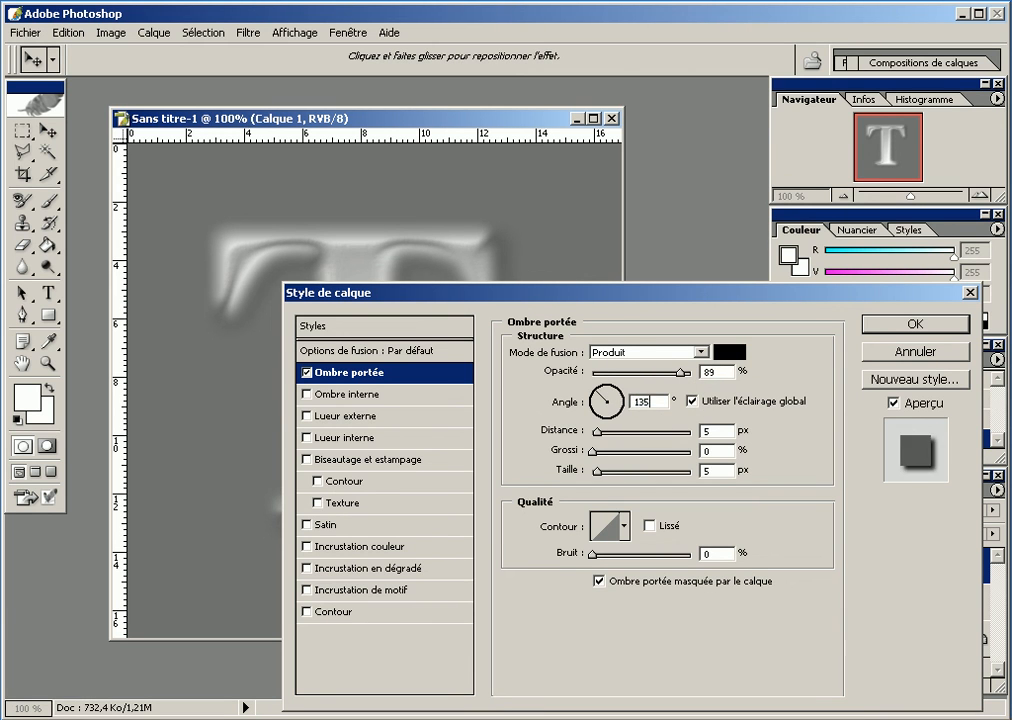
{"action": "double_click", "coordinate": [708, 431]}
{"action": "type", "text": "10"}
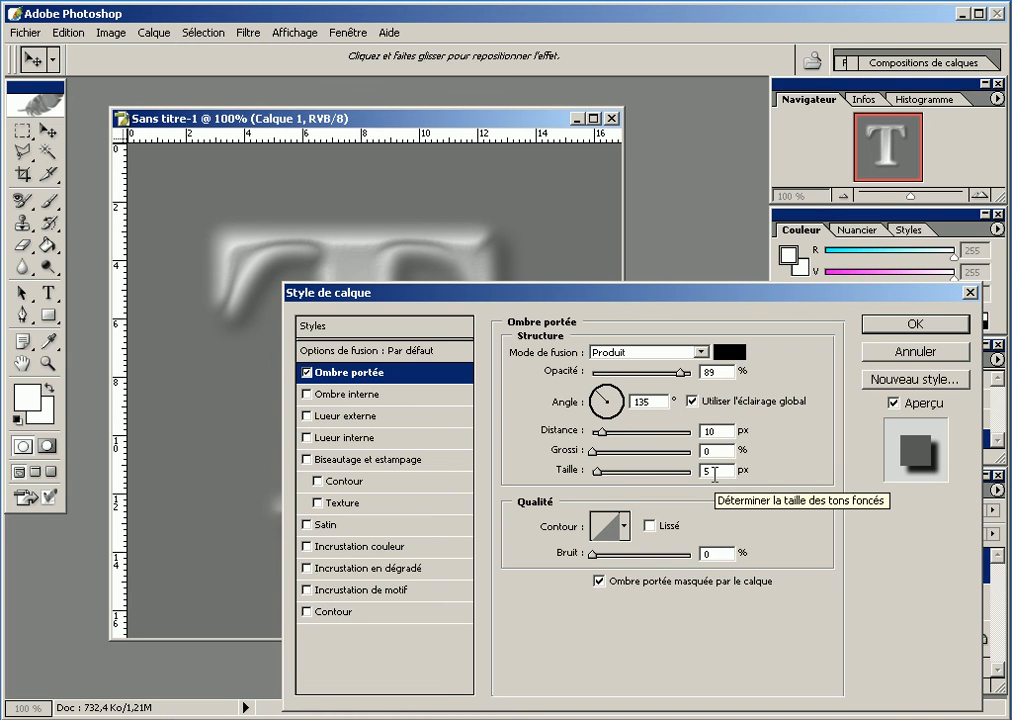
{"action": "left_click", "coordinate": [880, 327]}
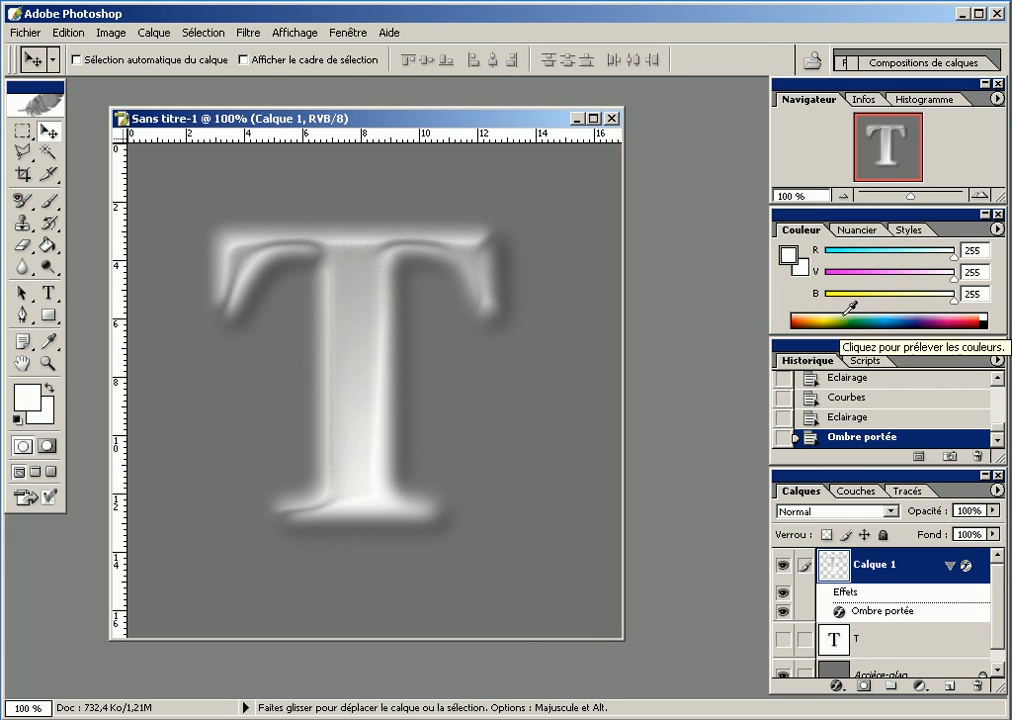
Apply a Luminosité/Contraste adjustment to Calque 1 with Luminosité -24 and Contraste 59.
{"action": "left_click", "coordinate": [106, 34]}
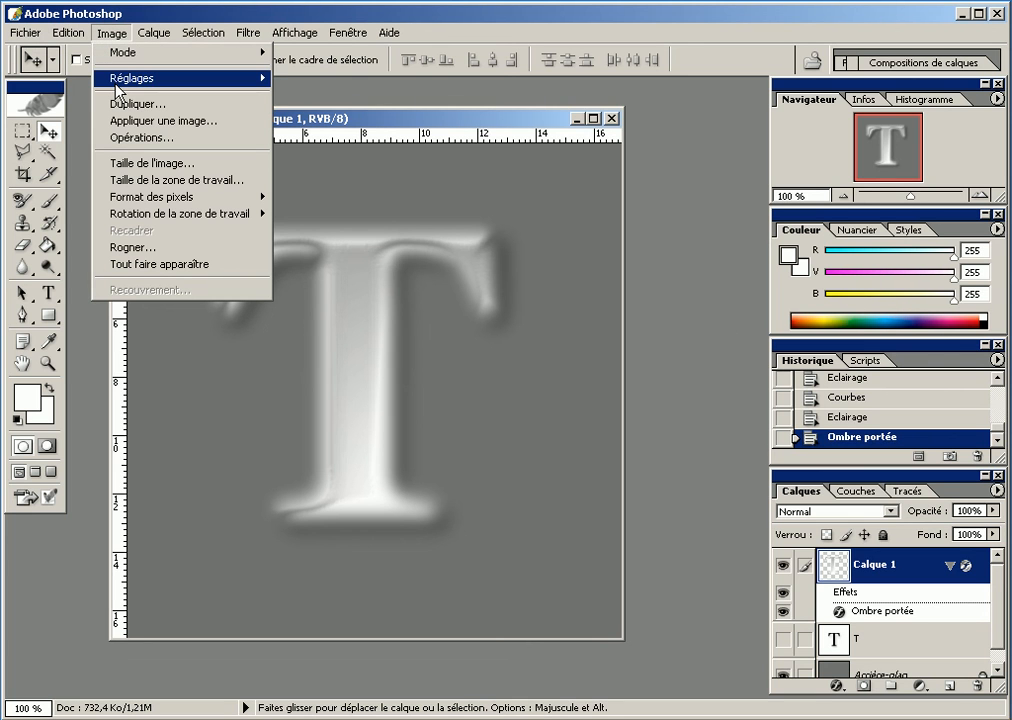
{"action": "mouse_move", "coordinate": [118, 88]}
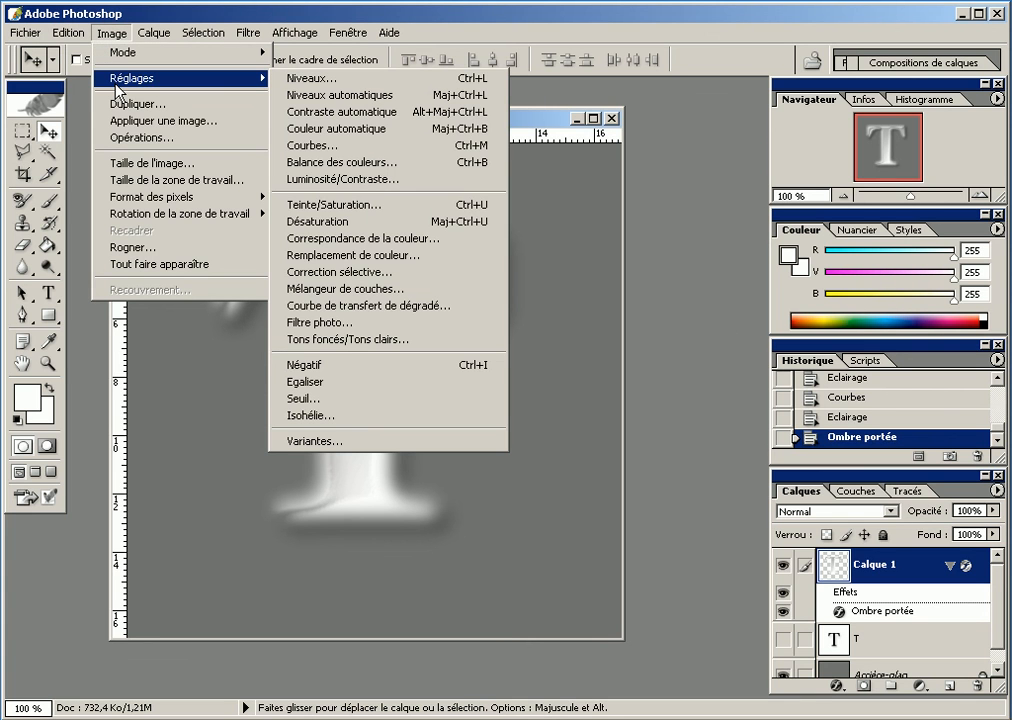
{"action": "left_click", "coordinate": [297, 181]}
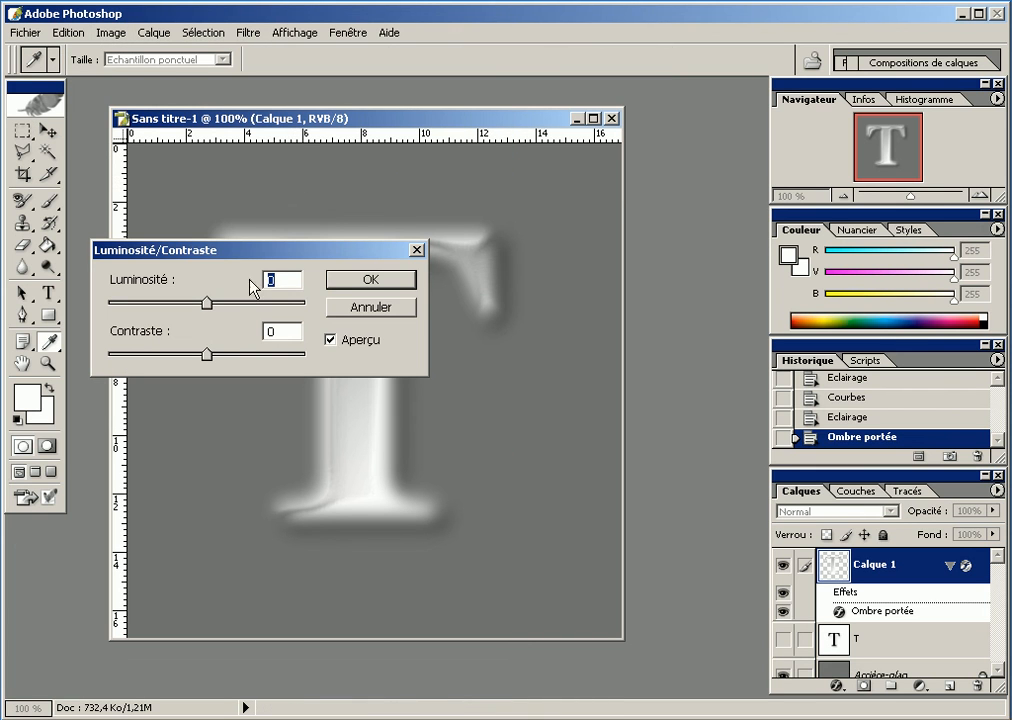
{"action": "type", "text": "-24"}
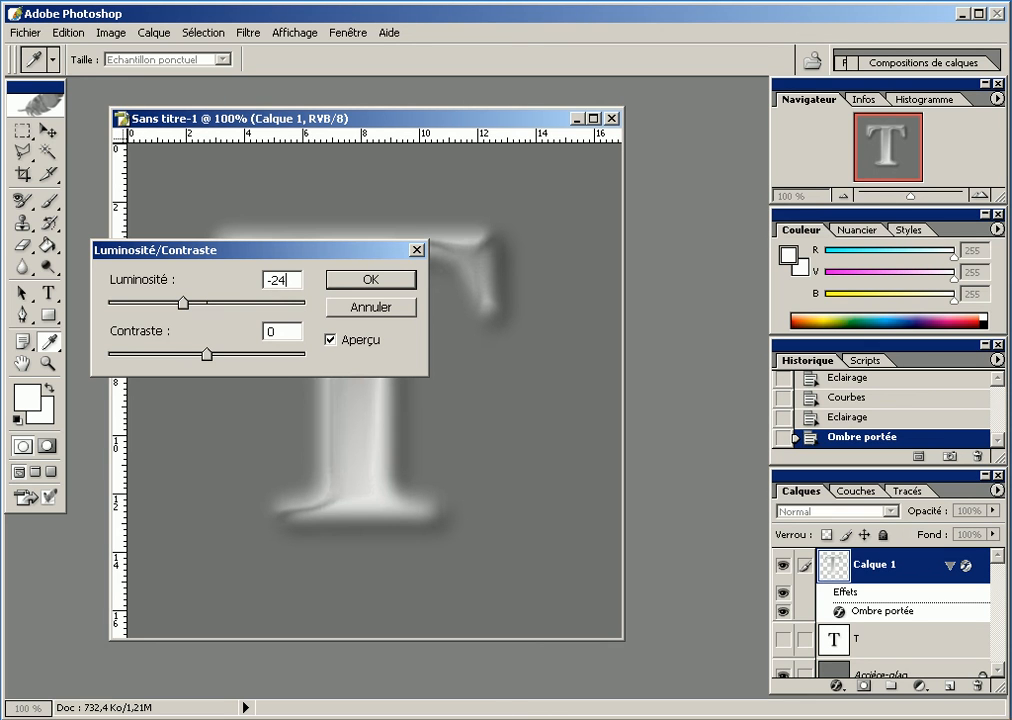
{"action": "left_click_drag", "start_coordinate": [281, 328], "coordinate": [248, 331]}
{"action": "type", "text": "59"}
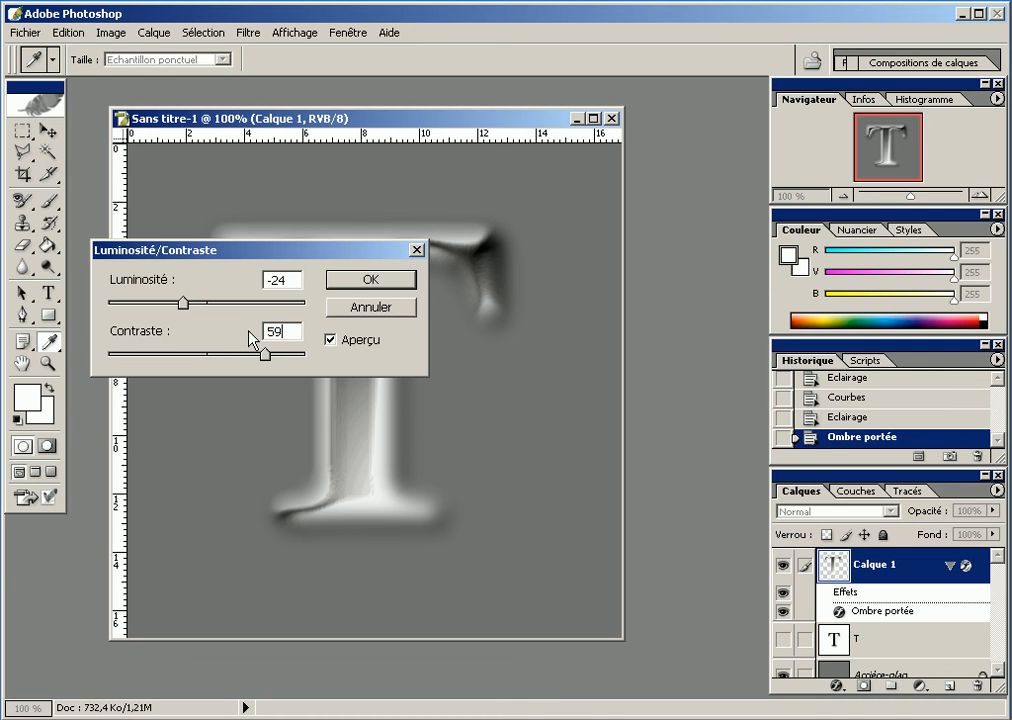
{"action": "left_click", "coordinate": [352, 286]}
{"action": "key", "text": "v"}
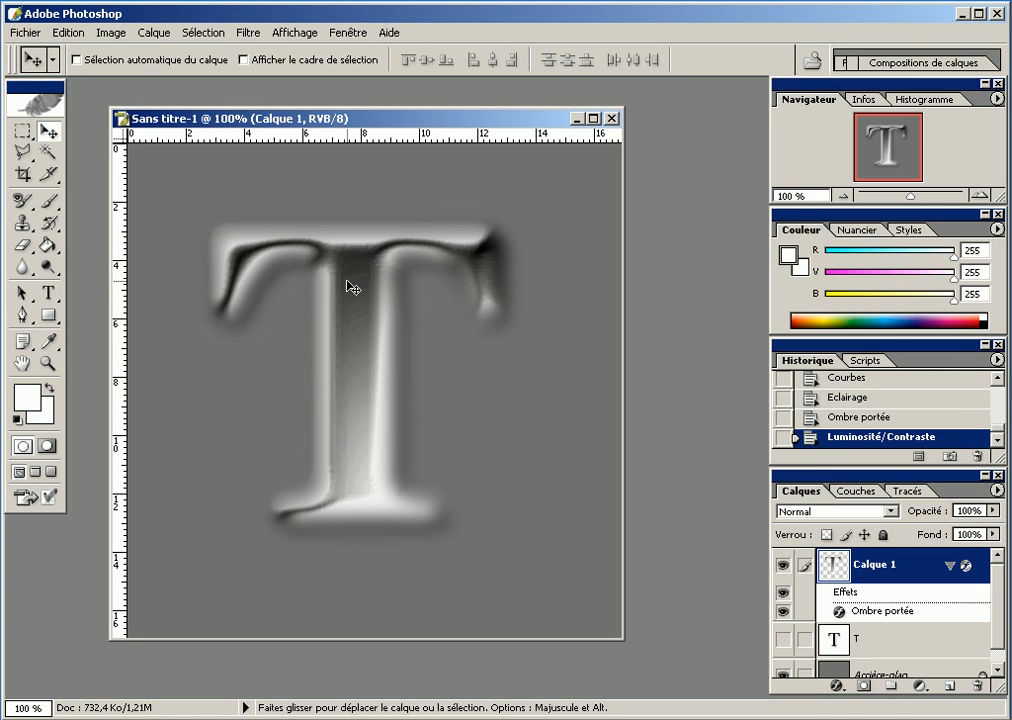